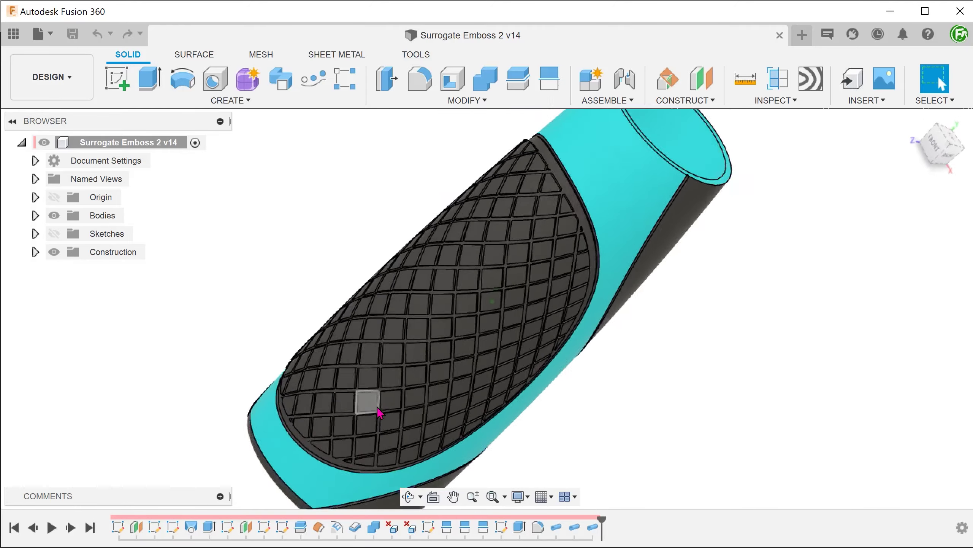
- Examine the finished handle's diamond grip pattern from the right and top views
{"action": "left_click", "coordinate": [939, 157]}
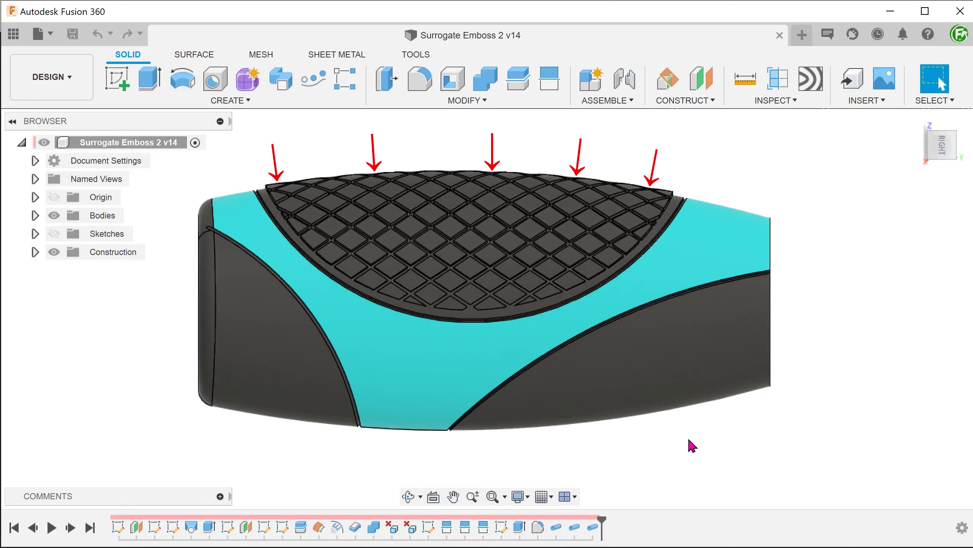
{"action": "left_click", "coordinate": [964, 147]}
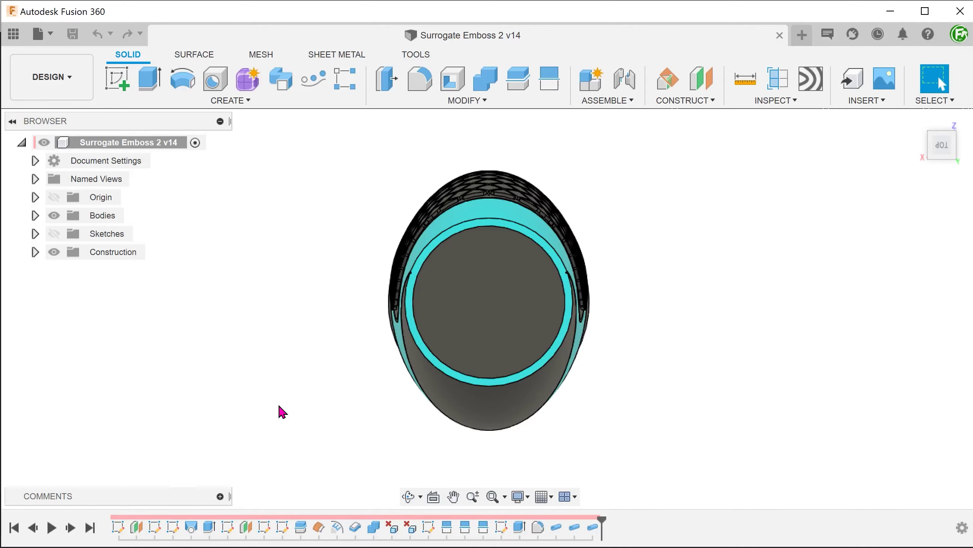
{"action": "key", "text": "F6"}
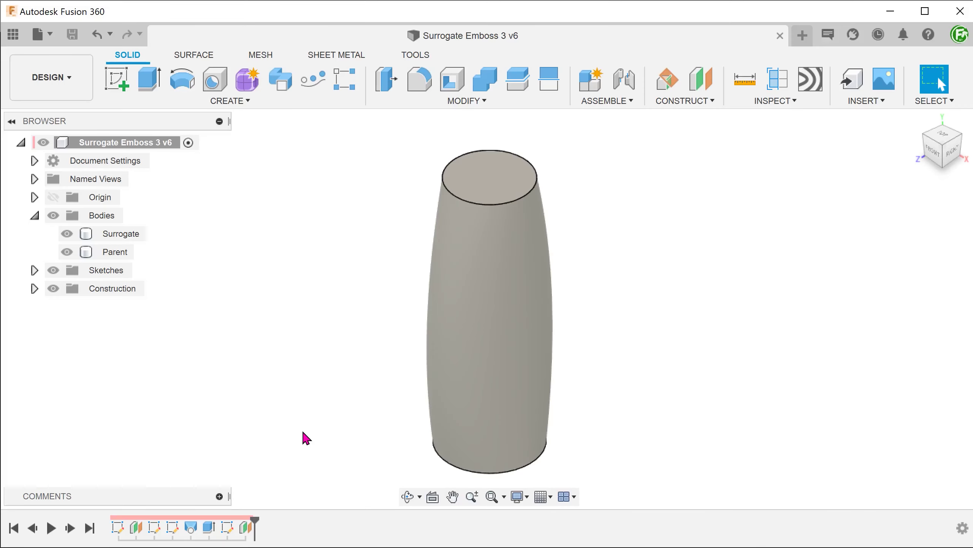
- Highlight the Surrogate and Parent bodies in turn to tell the two overlapping solids apart
{"action": "left_click", "coordinate": [115, 234]}
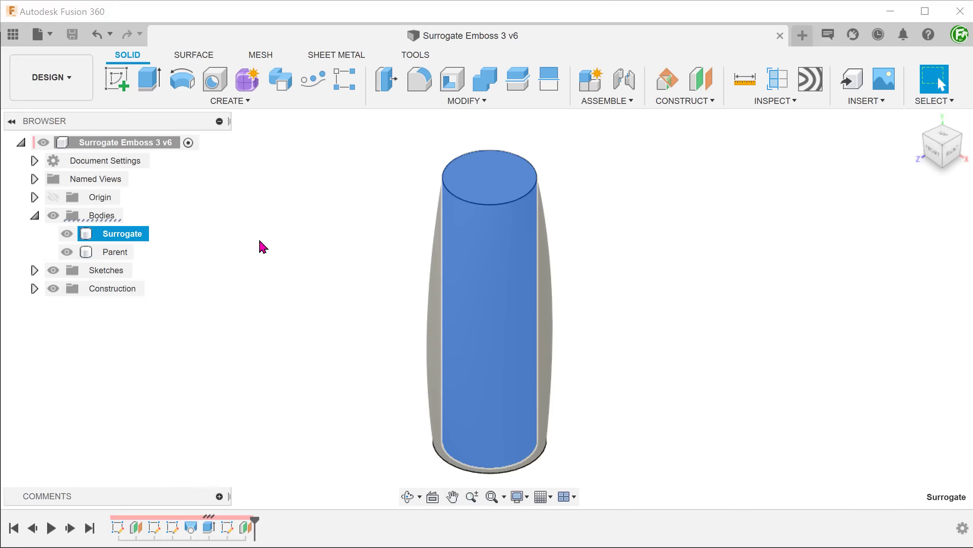
{"action": "left_click", "coordinate": [268, 248]}
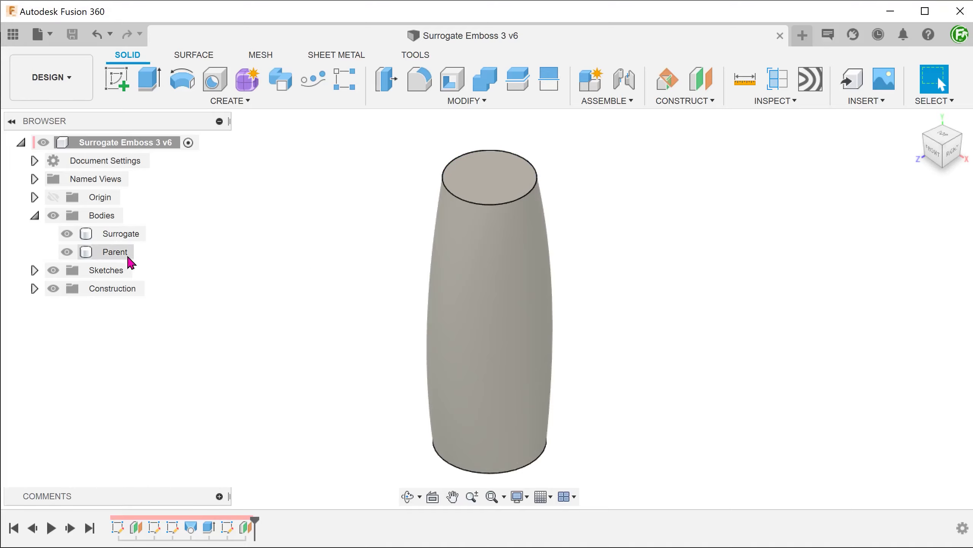
{"action": "left_click", "coordinate": [117, 255]}
{"action": "left_click", "coordinate": [115, 234]}
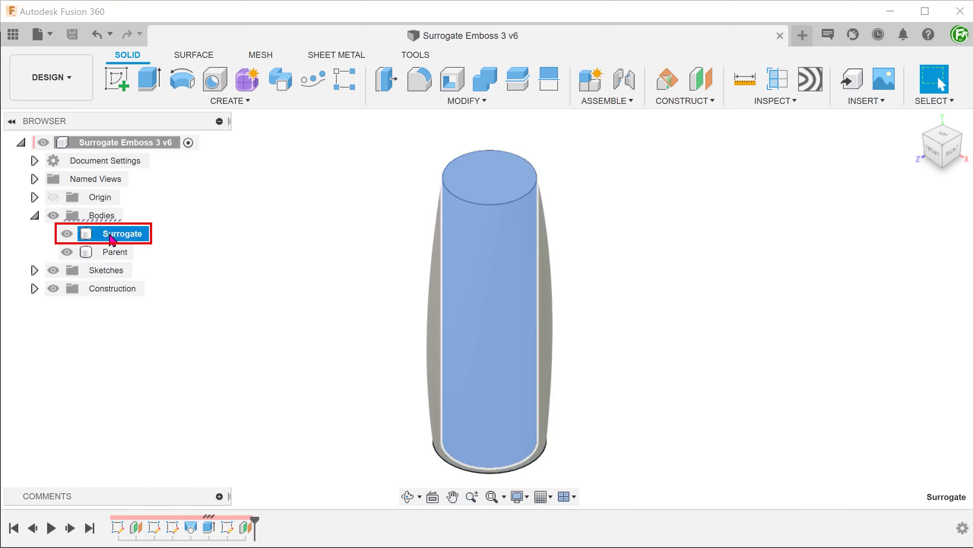
{"action": "left_click", "coordinate": [255, 224]}
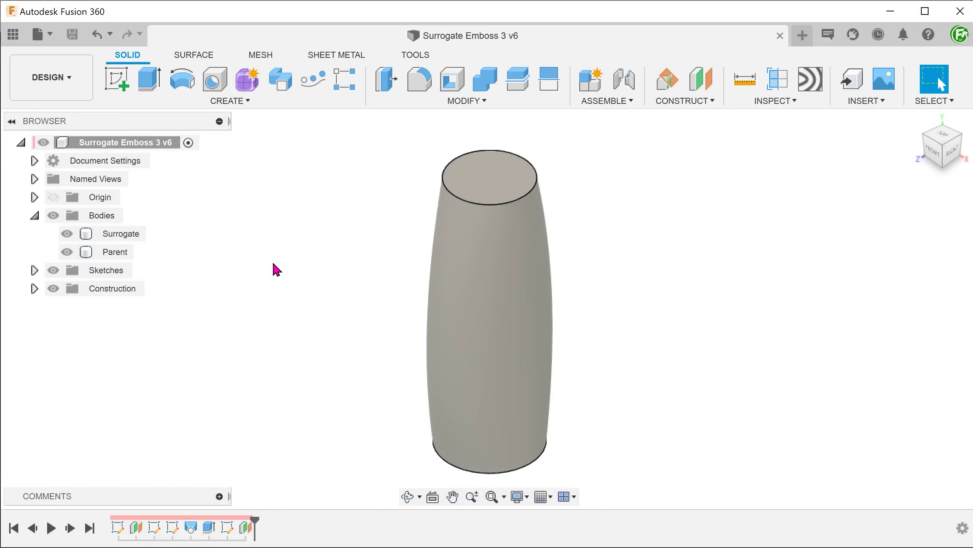
- Review the profiles and rails of the Parent body's loft feature, leaving them unchanged
{"action": "right_click", "coordinate": [191, 527]}
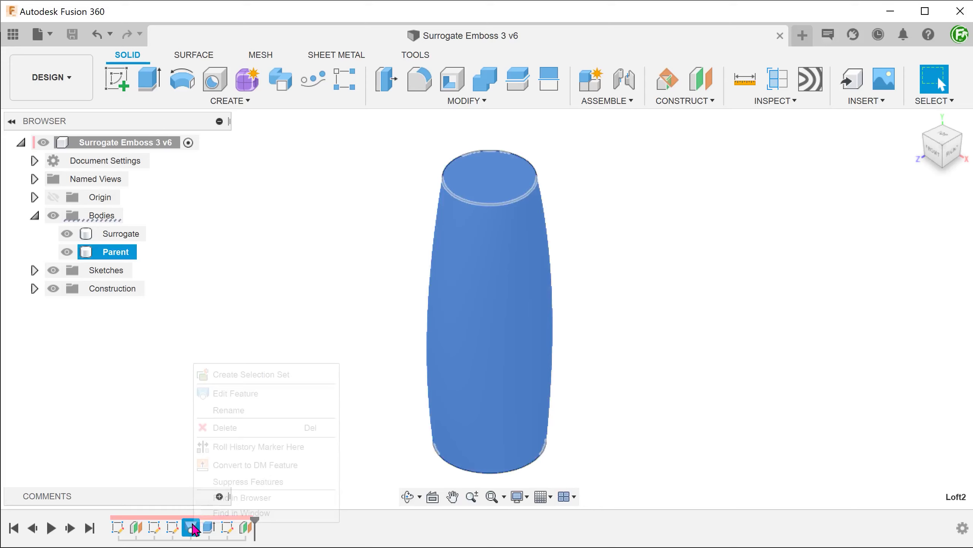
{"action": "left_click", "coordinate": [225, 398]}
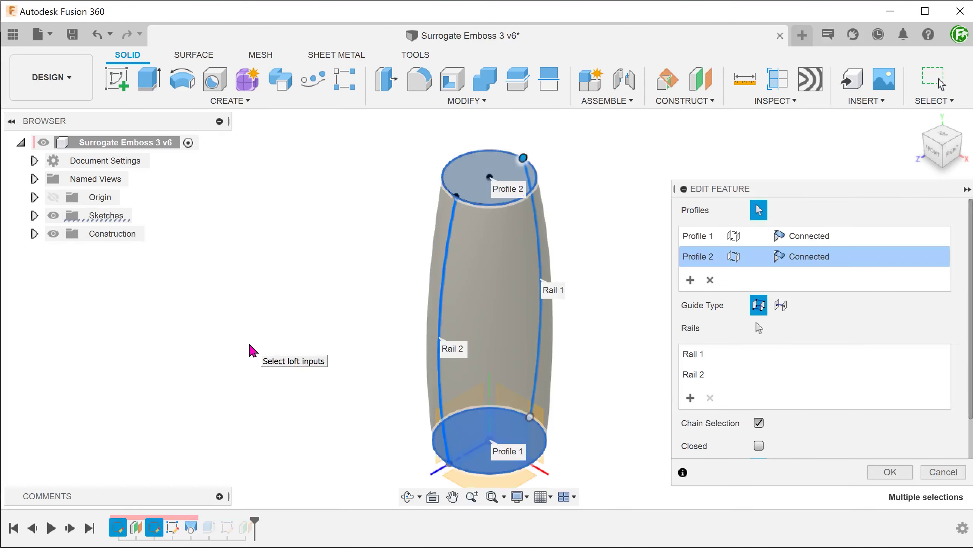
{"action": "middle_click_drag", "start_coordinate": [250, 345], "coordinate": [491, 463], "text": "shift"}
{"action": "left_click", "coordinate": [948, 474]}
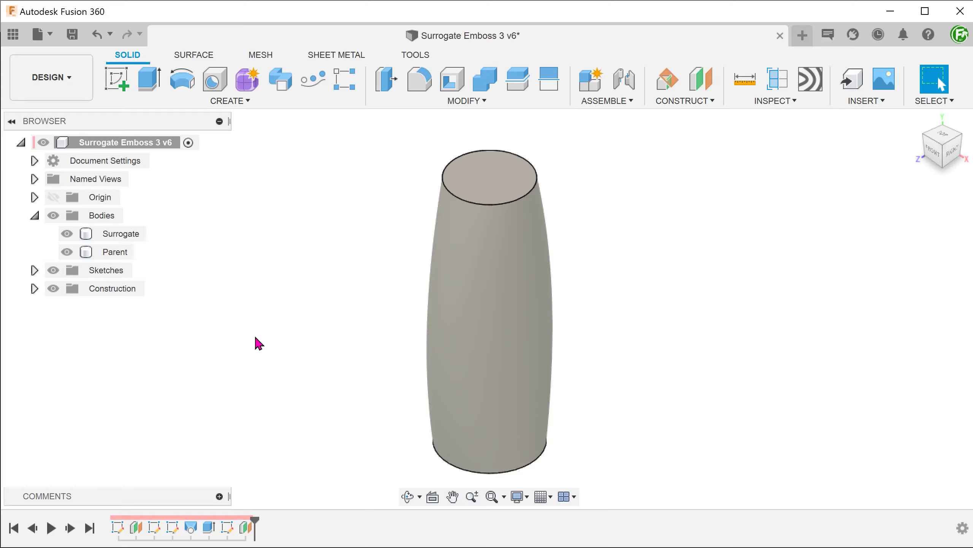
- Compare the Surrogate body with the surrounding Parent body from the top and front views
{"action": "left_click", "coordinate": [121, 235]}
{"action": "middle_click_drag", "start_coordinate": [272, 267], "coordinate": [298, 274], "text": "shift"}
{"action": "left_click", "coordinate": [942, 141]}
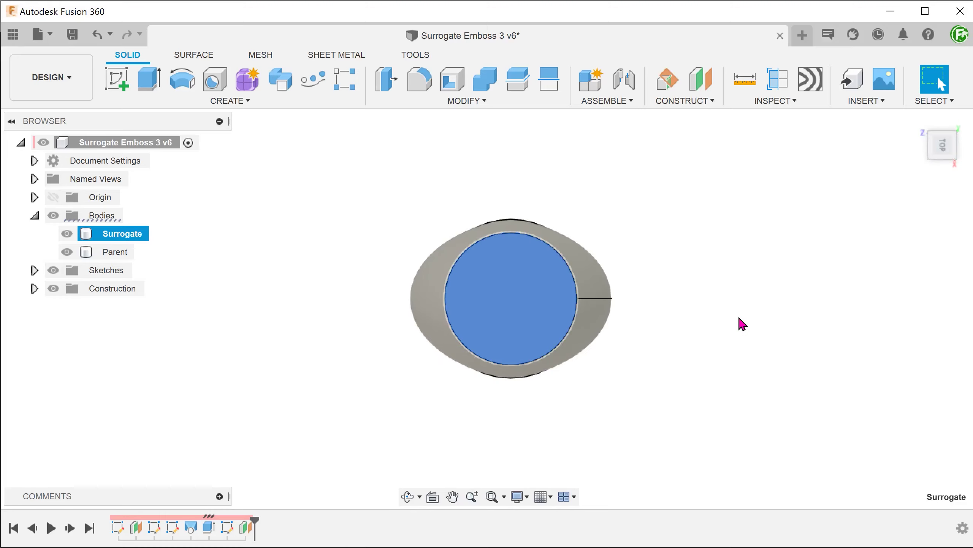
{"action": "left_click", "coordinate": [932, 151]}
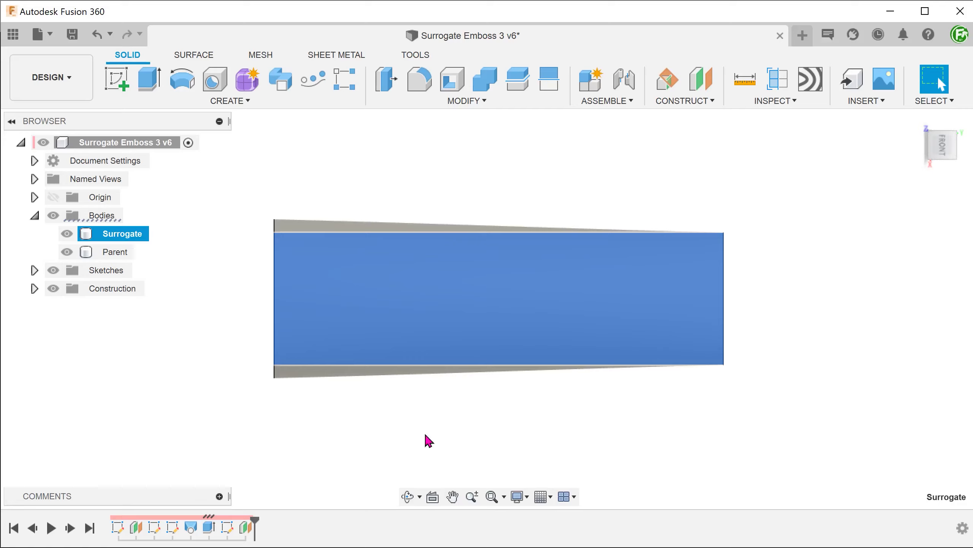
{"action": "middle_click_drag", "start_coordinate": [275, 441], "coordinate": [230, 375], "text": "shift"}
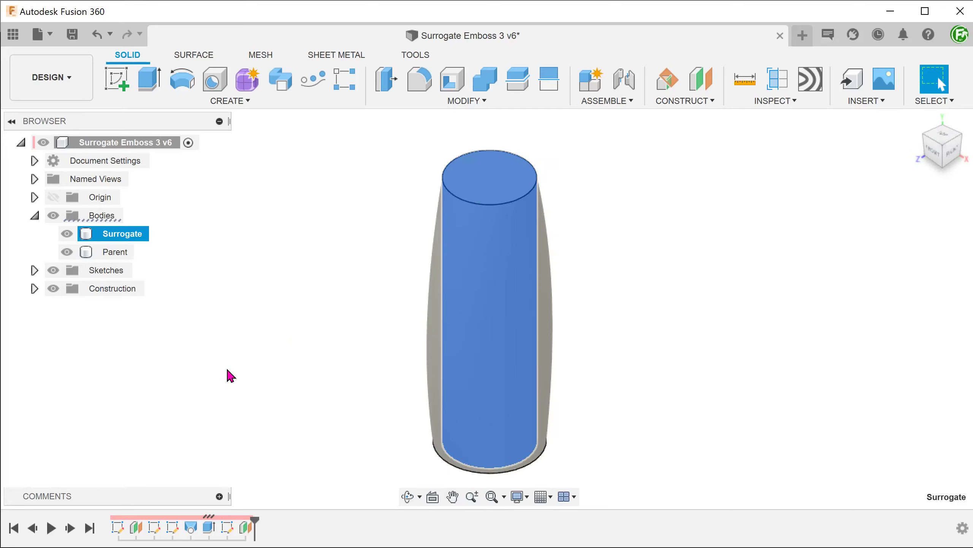
{"action": "key", "text": "Escape"}
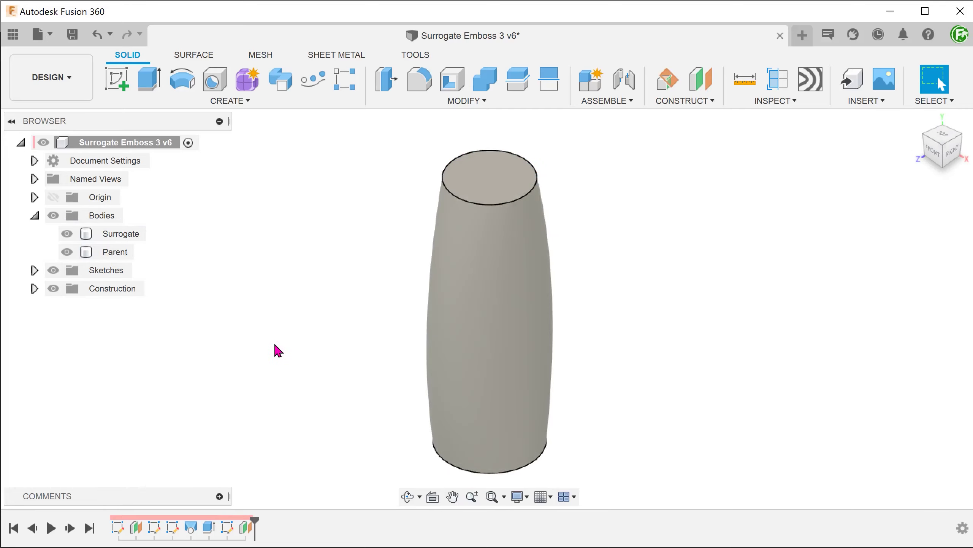
- Show the Grip Pattern Region sketch and hide the Parent body
{"action": "left_click", "coordinate": [34, 270]}
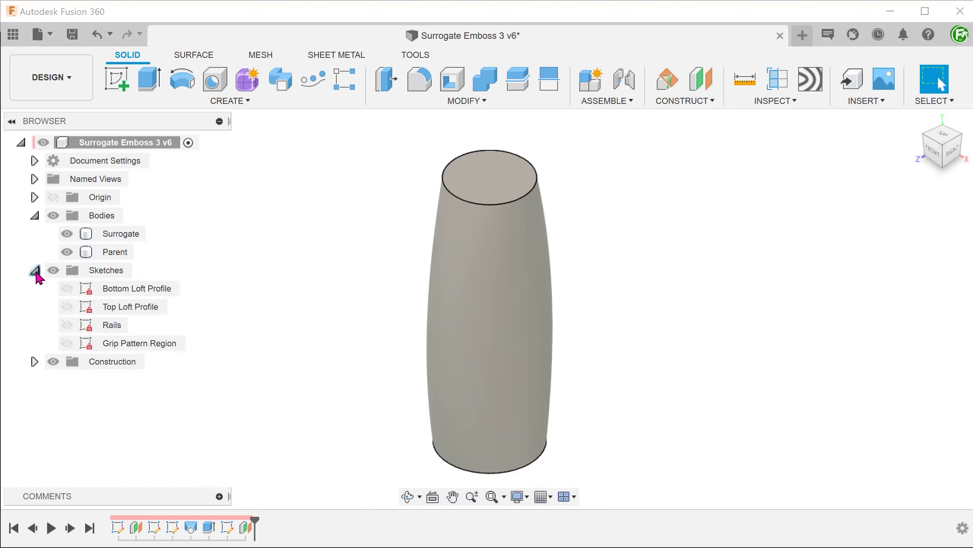
{"action": "left_click", "coordinate": [66, 343]}
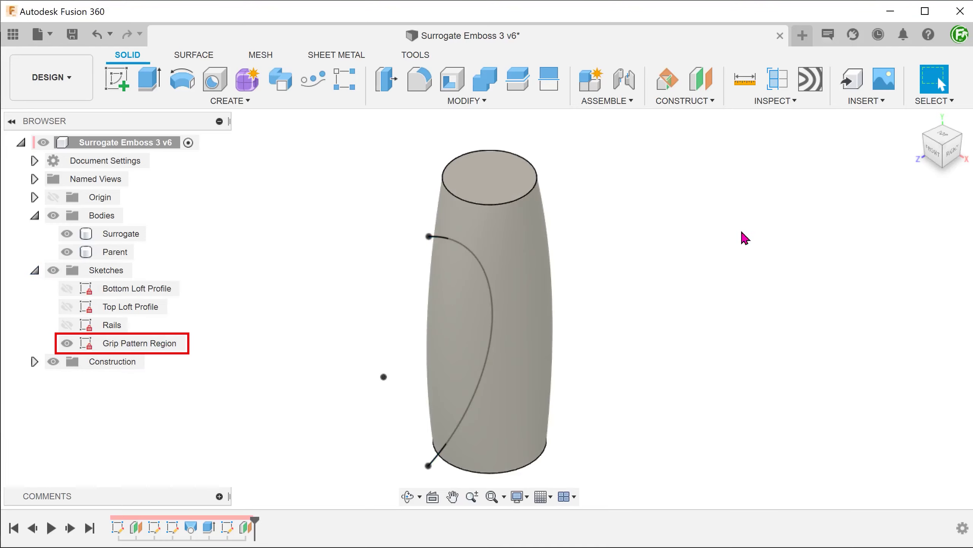
{"action": "left_click", "coordinate": [951, 157]}
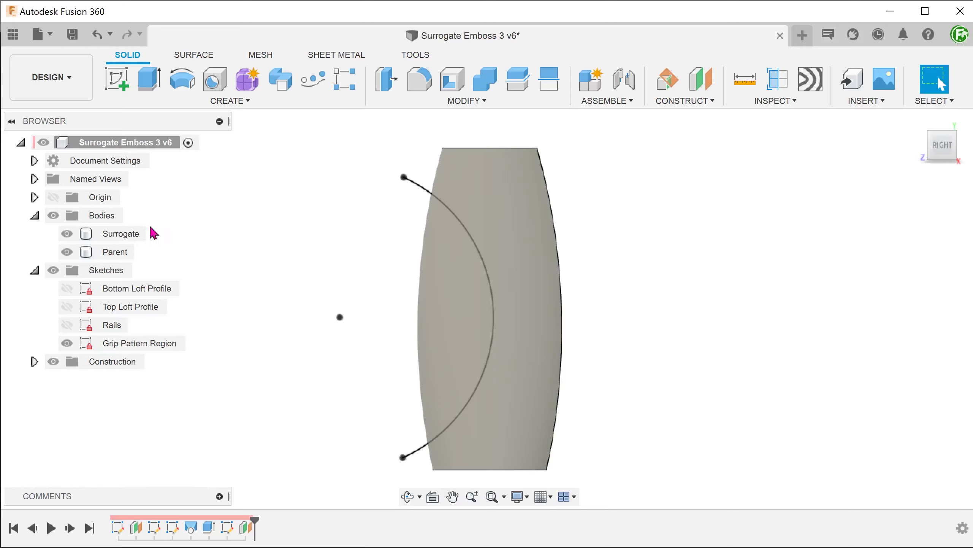
{"action": "left_click", "coordinate": [67, 252]}
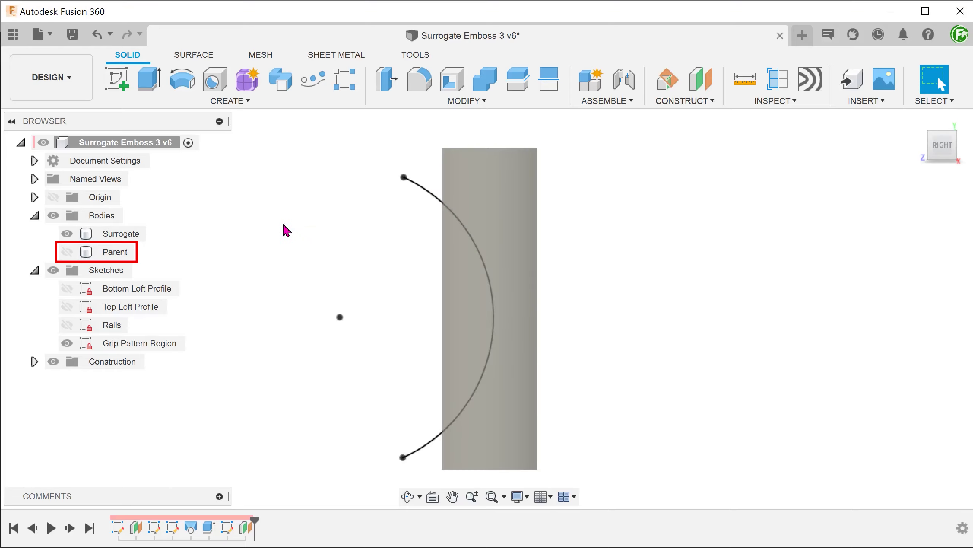
{"action": "key", "text": "F6"}
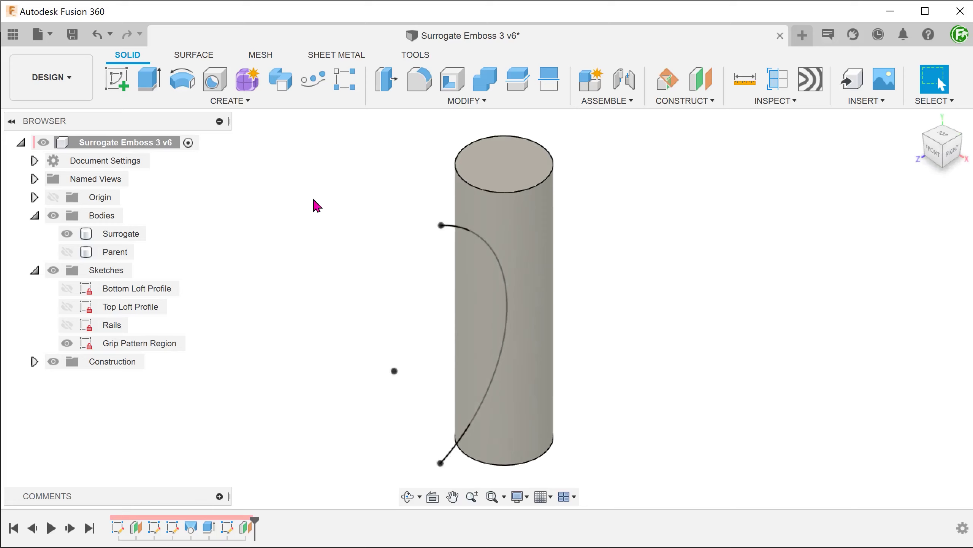
- Split the Surrogate body using the Grip Pattern Region arc as the splitting tool, with the splitting tool extended
{"action": "left_click", "coordinate": [446, 105]}
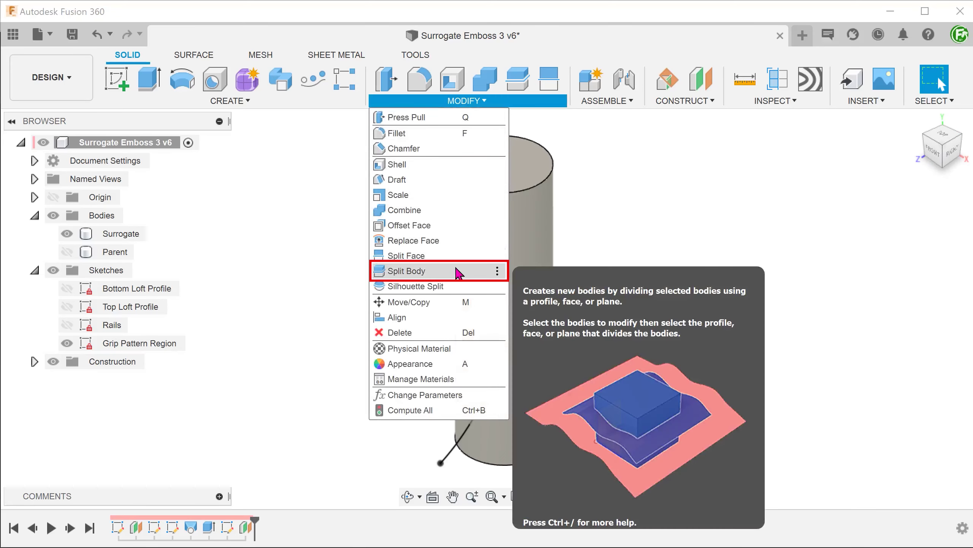
{"action": "left_click", "coordinate": [458, 272]}
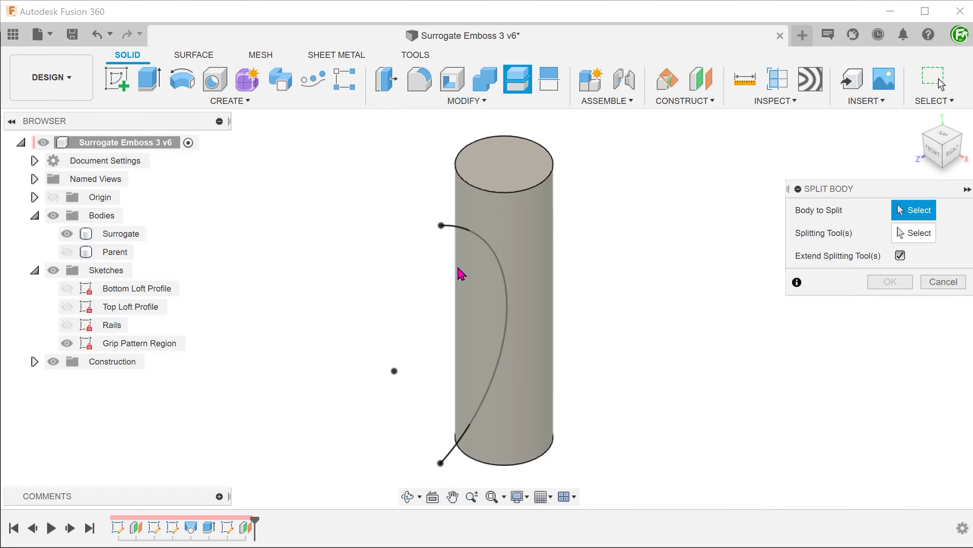
{"action": "left_click", "coordinate": [534, 222]}
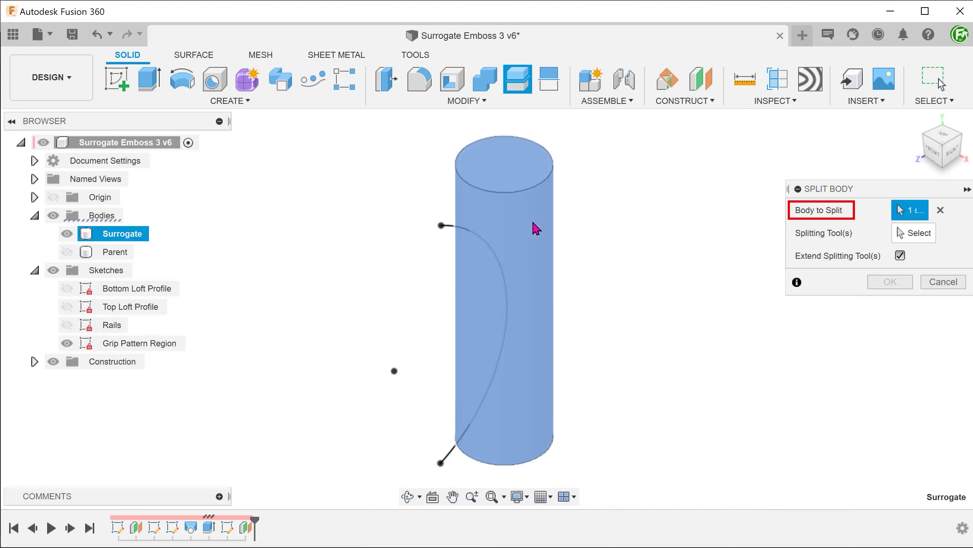
{"action": "left_click", "coordinate": [909, 235]}
{"action": "left_click", "coordinate": [457, 230]}
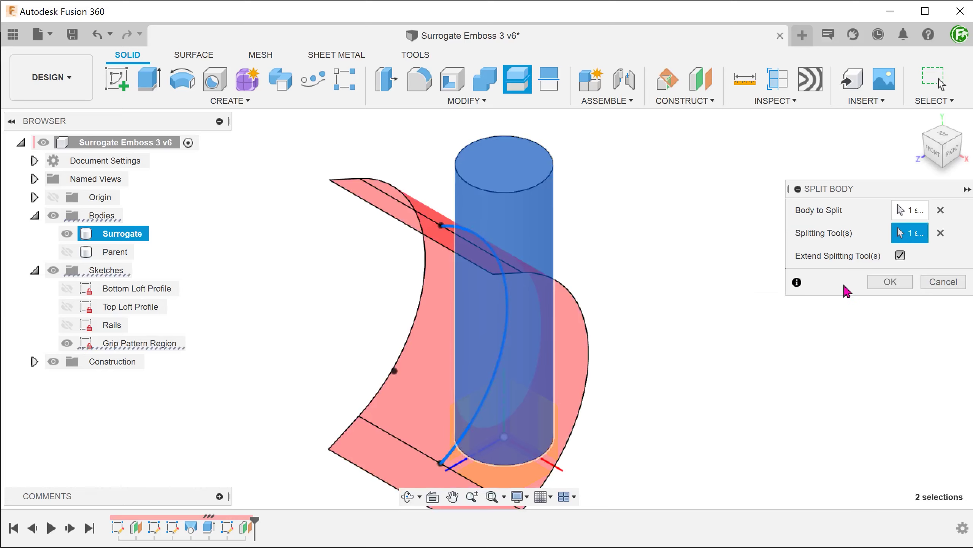
{"action": "left_click", "coordinate": [889, 283]}
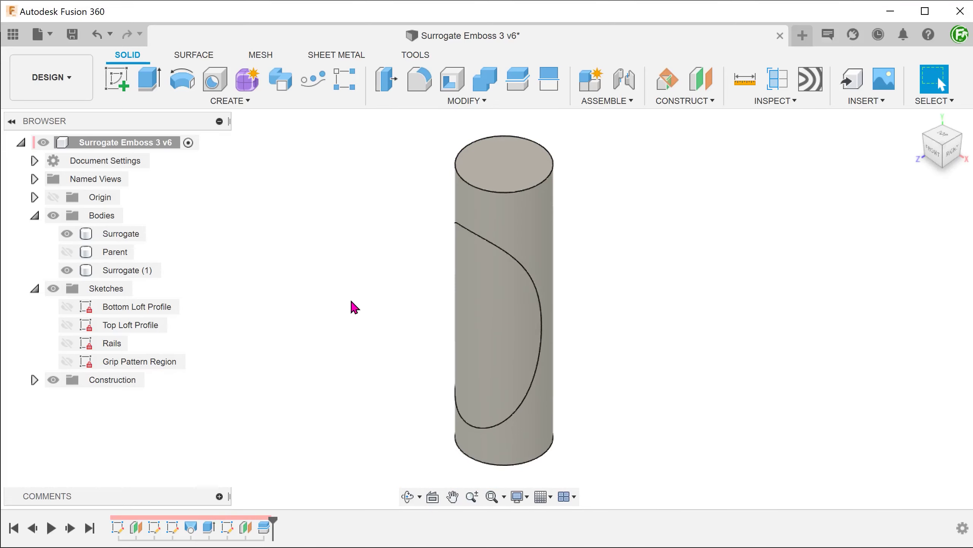
- Remove the Surrogate (1) body outside the grip region and save the design
{"action": "left_click", "coordinate": [515, 224]}
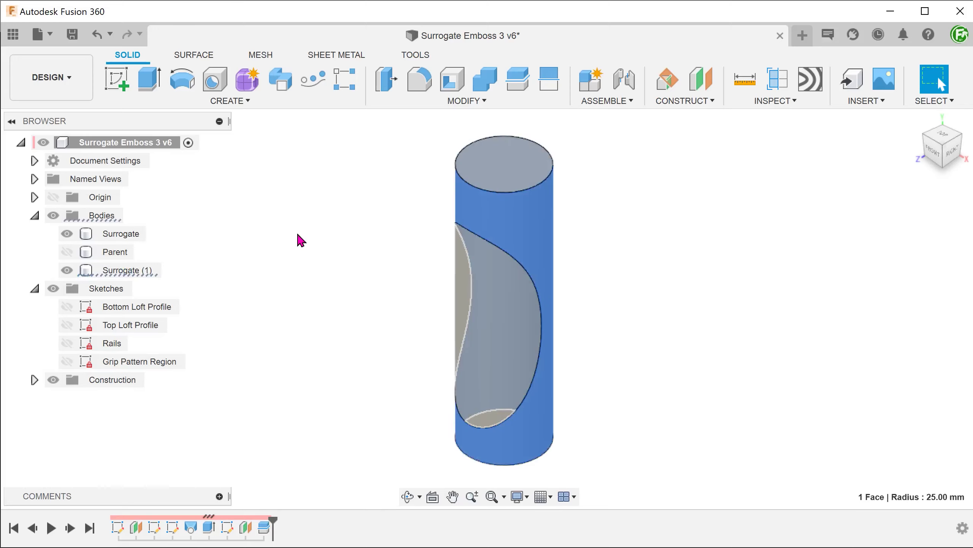
{"action": "key", "text": "Escape"}
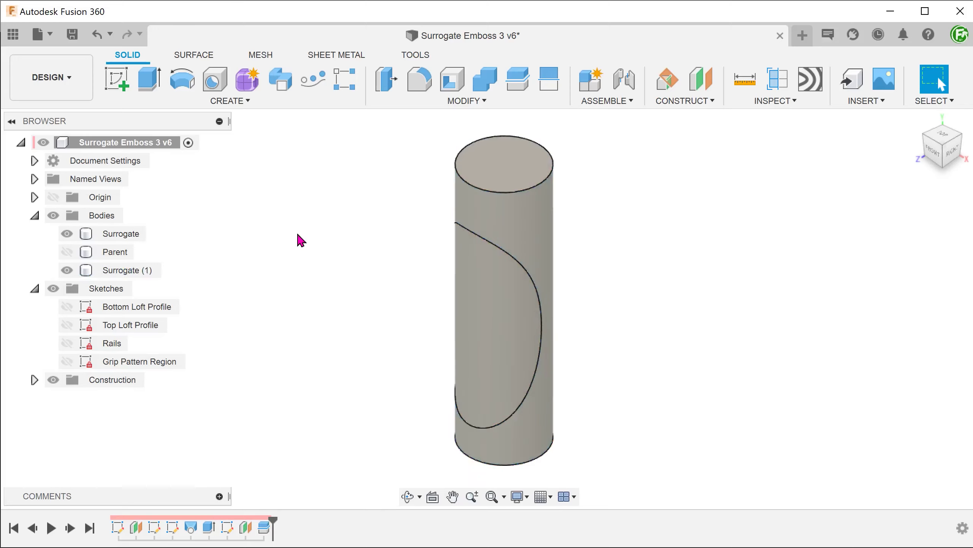
{"action": "right_click", "coordinate": [133, 277]}
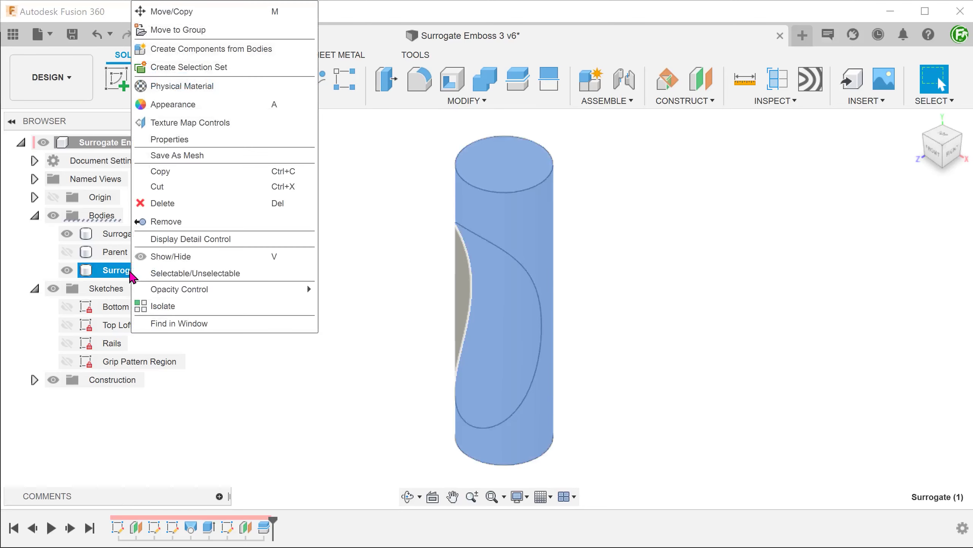
{"action": "left_click", "coordinate": [205, 225]}
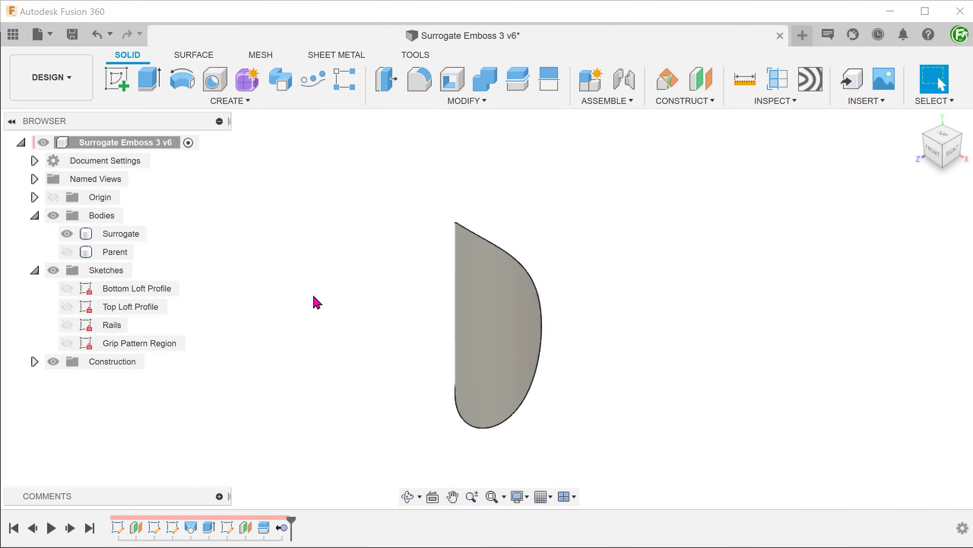
{"action": "key", "text": "ctrl+s"}
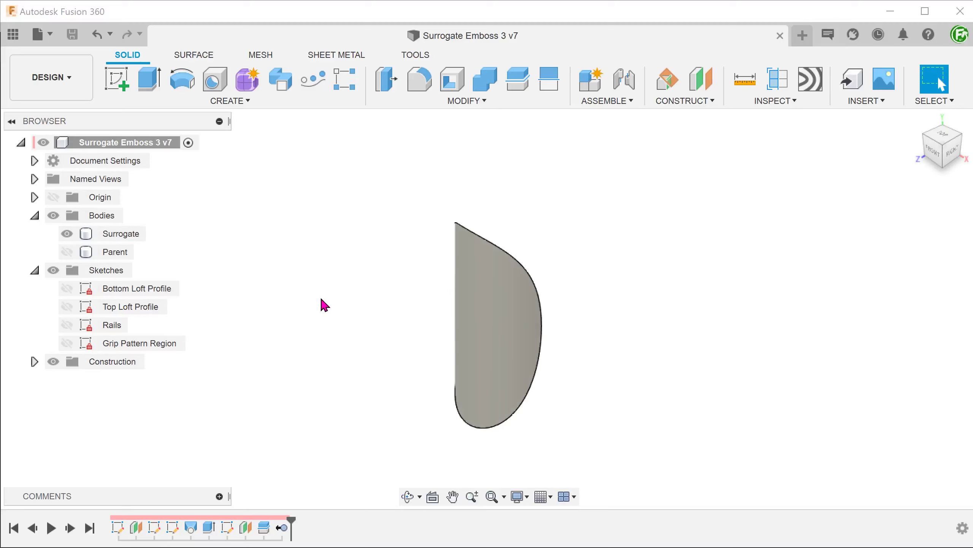
- Show the Offset (Front) construction plane and create a new sketch on it
{"action": "left_click", "coordinate": [35, 270]}
{"action": "left_click", "coordinate": [35, 289]}
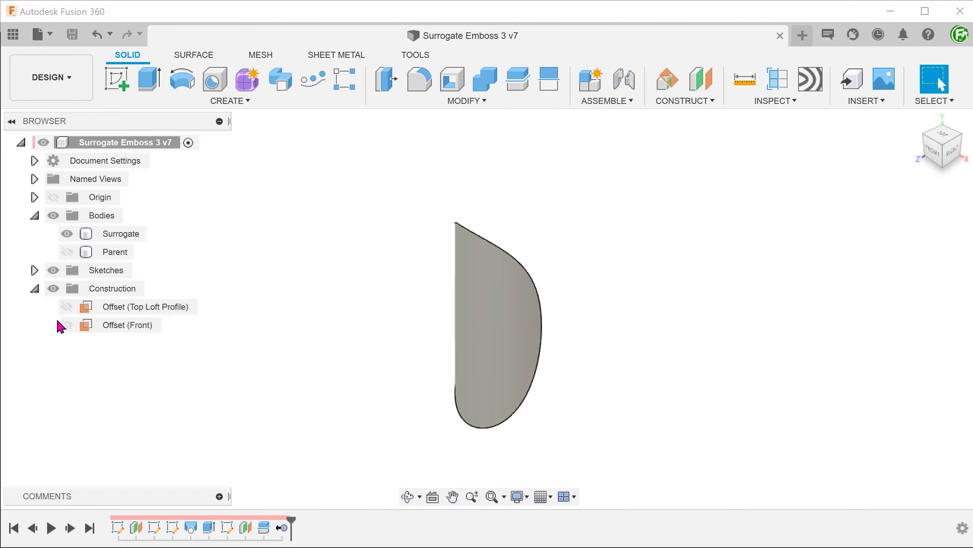
{"action": "left_click", "coordinate": [66, 325]}
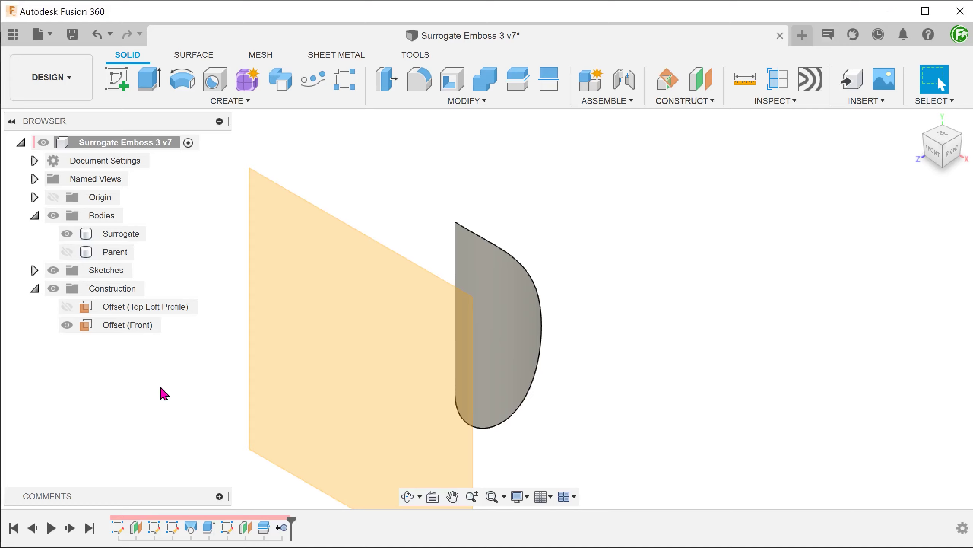
{"action": "key", "text": "F6"}
{"action": "left_click", "coordinate": [419, 371]}
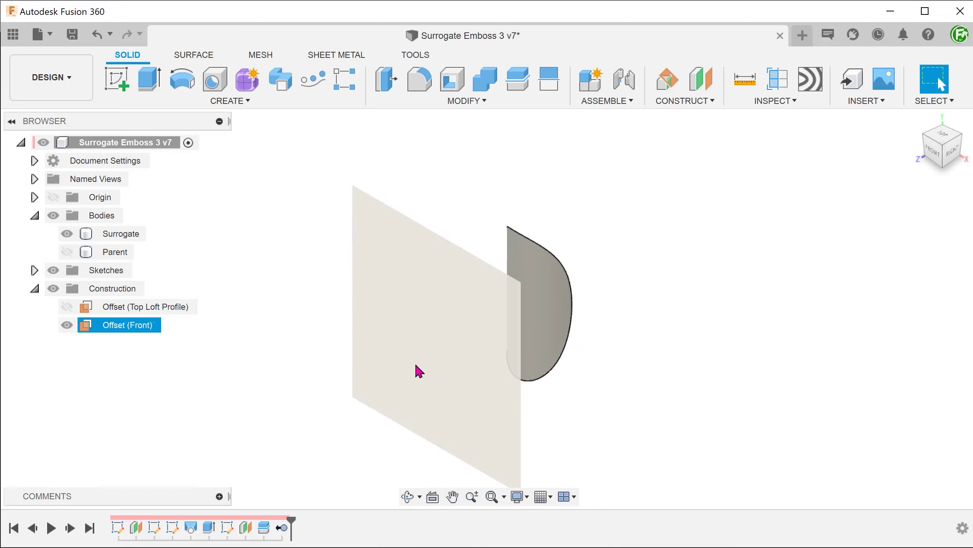
{"action": "left_click", "coordinate": [419, 371]}
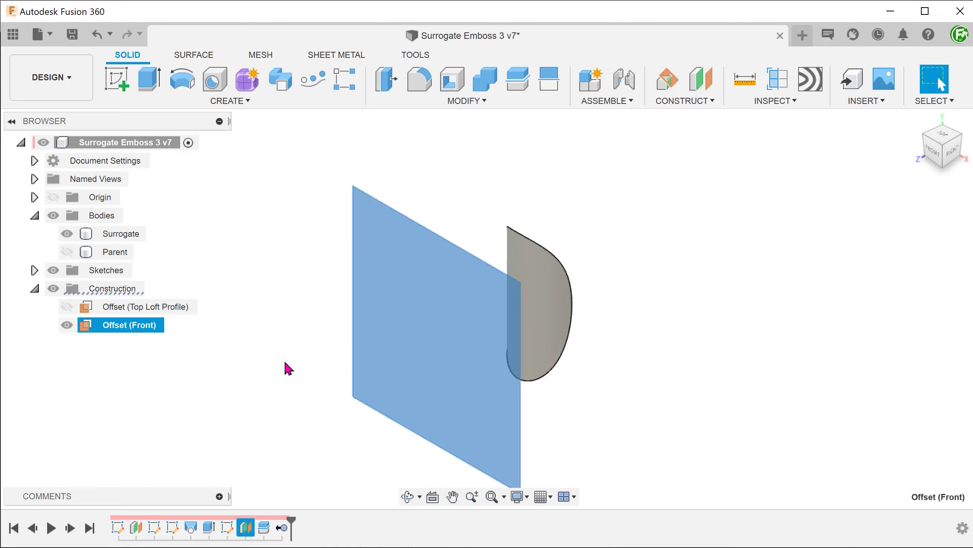
{"action": "right_click", "coordinate": [396, 315]}
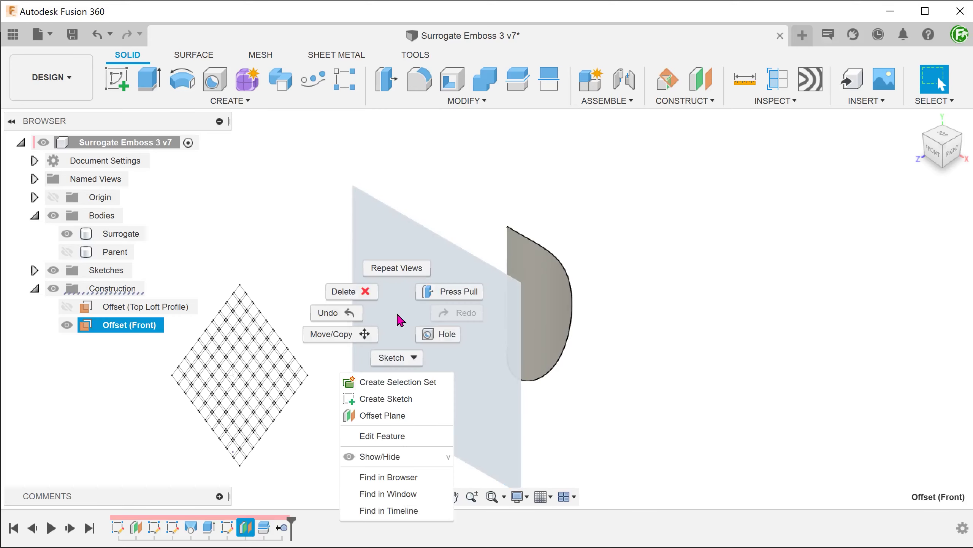
{"action": "left_click", "coordinate": [391, 357]}
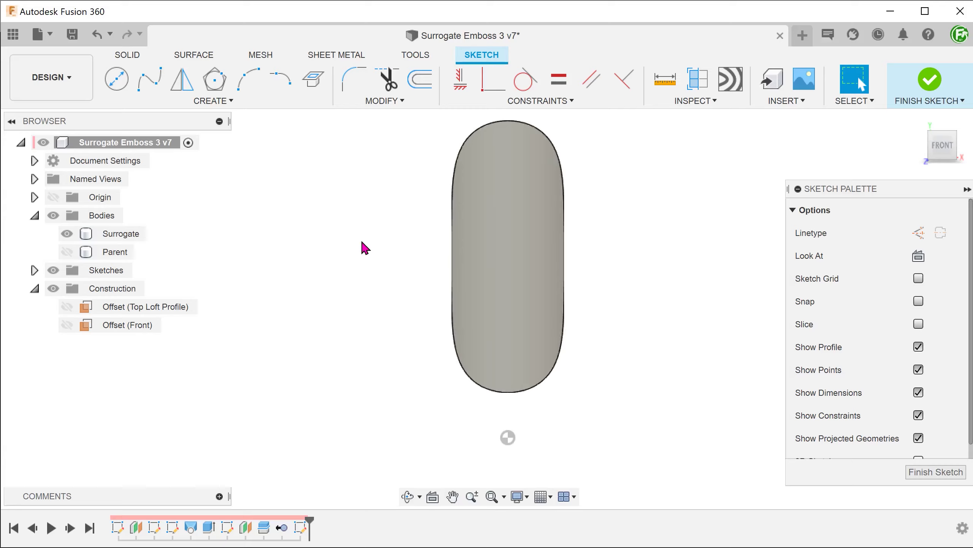
- Hide the Surrogate body and sketch a right triangle above the origin with a horizontal base about 41 mm long
{"action": "left_click", "coordinate": [66, 234]}
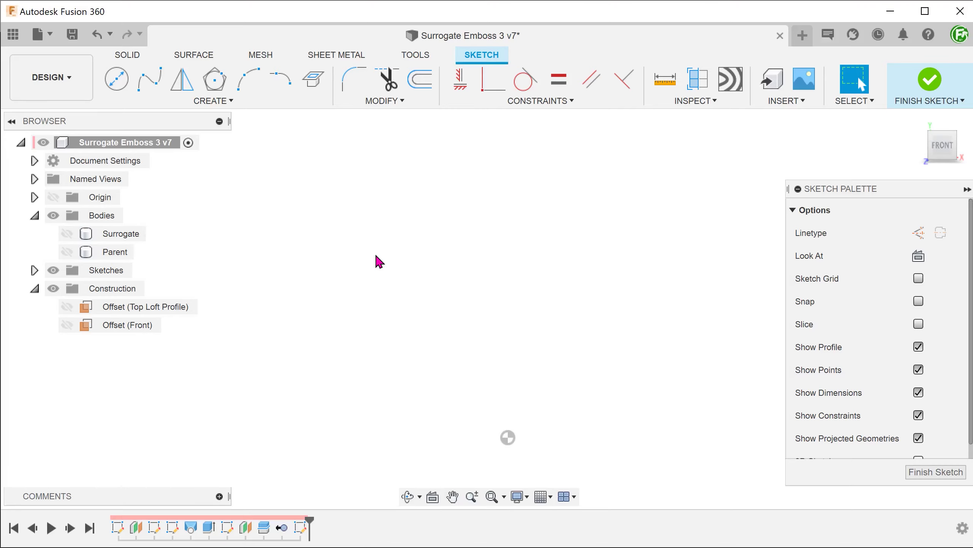
{"action": "key", "text": "l"}
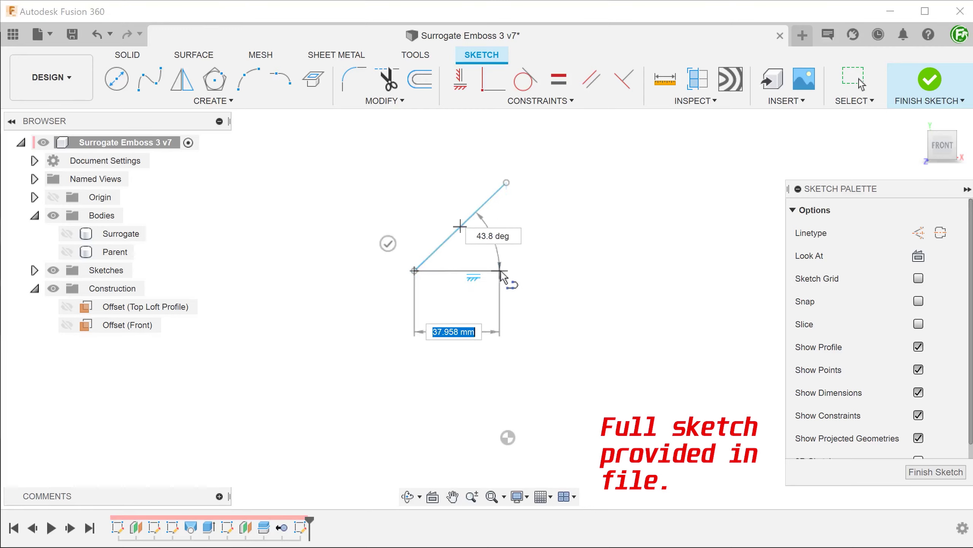
{"action": "left_click", "coordinate": [505, 270]}
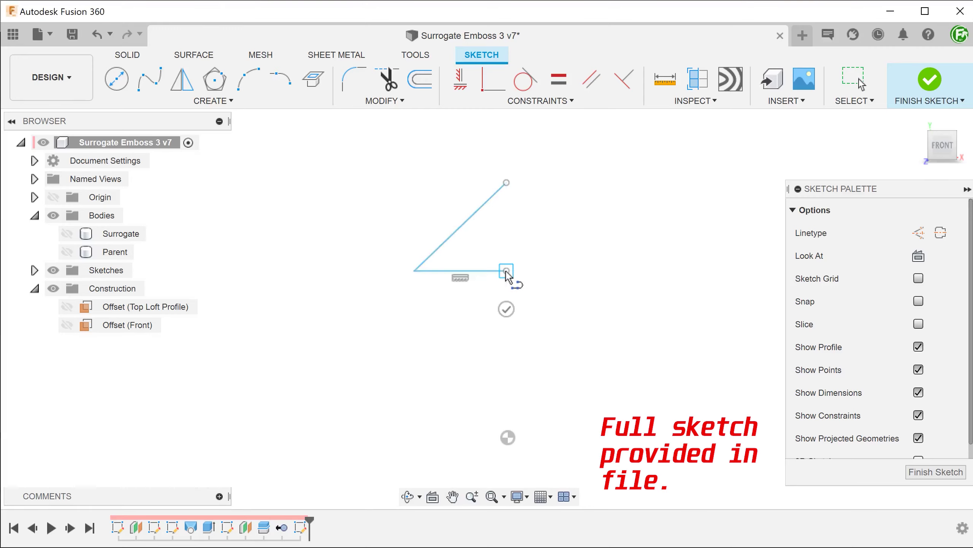
{"action": "left_click", "coordinate": [509, 183]}
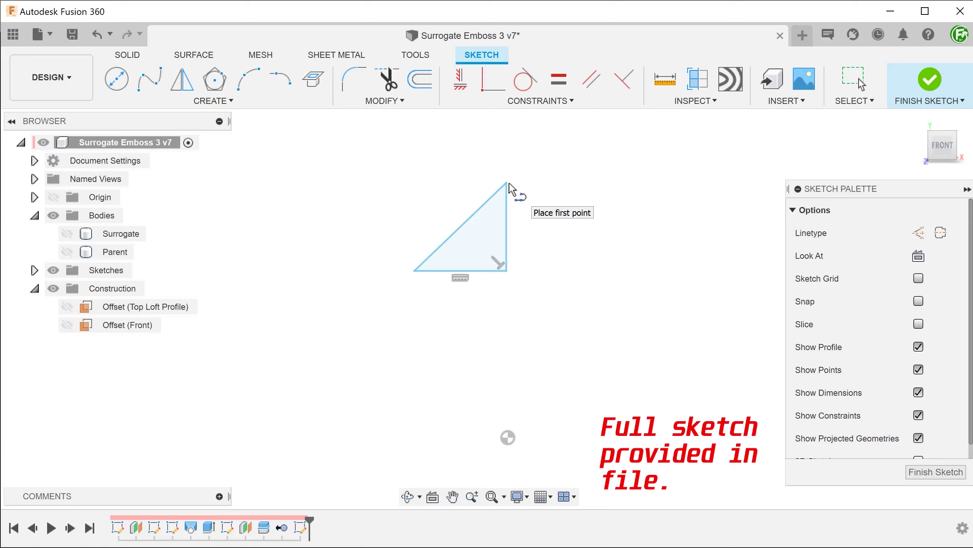
{"action": "key", "text": "Escape"}
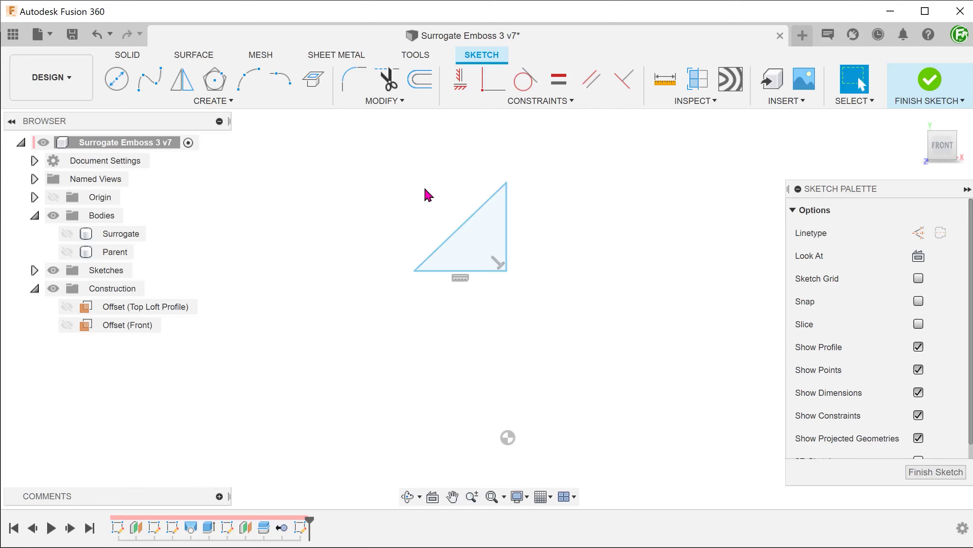
- Constrain the triangle's right-angle corner to be vertically aligned with the sketch origin
{"action": "left_click", "coordinate": [461, 80]}
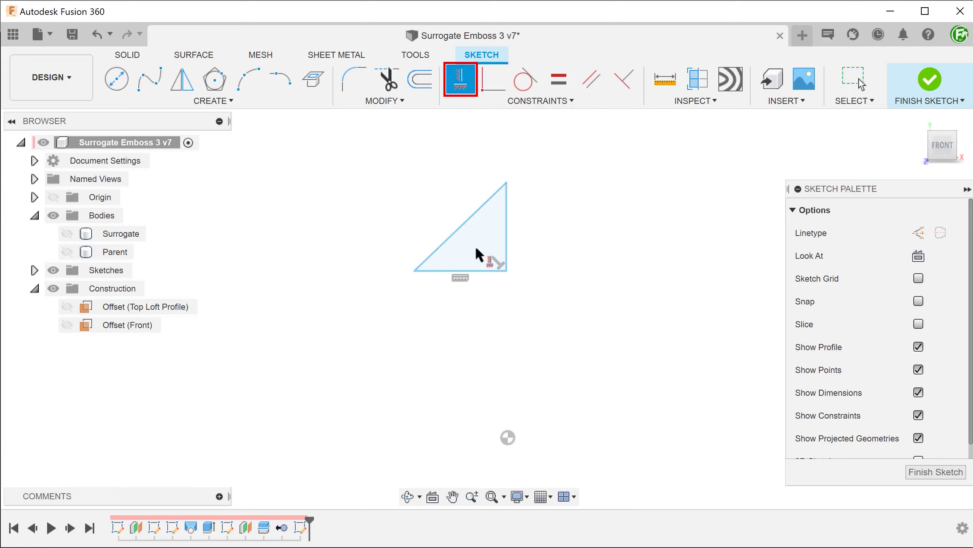
{"action": "left_click", "coordinate": [506, 270]}
{"action": "left_click", "coordinate": [508, 438]}
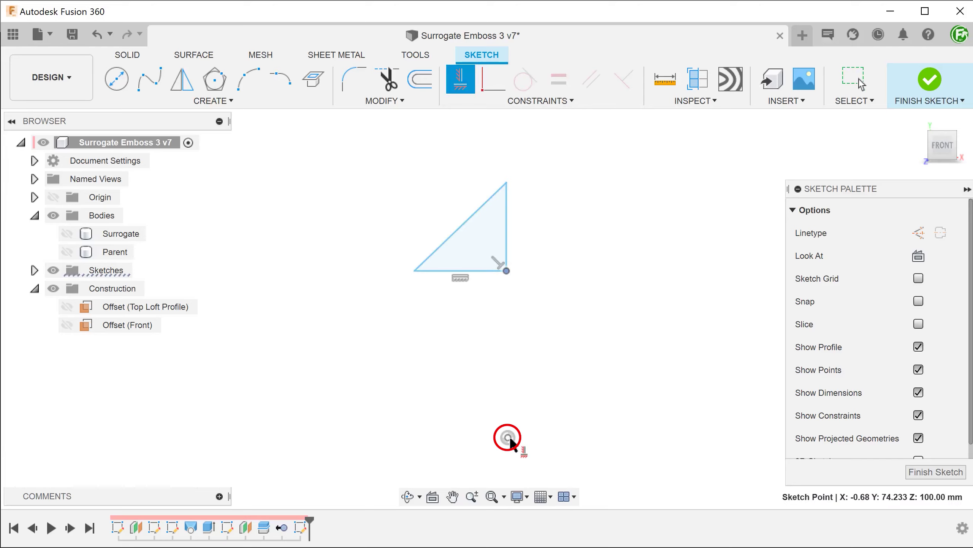
{"action": "key", "text": "Escape"}
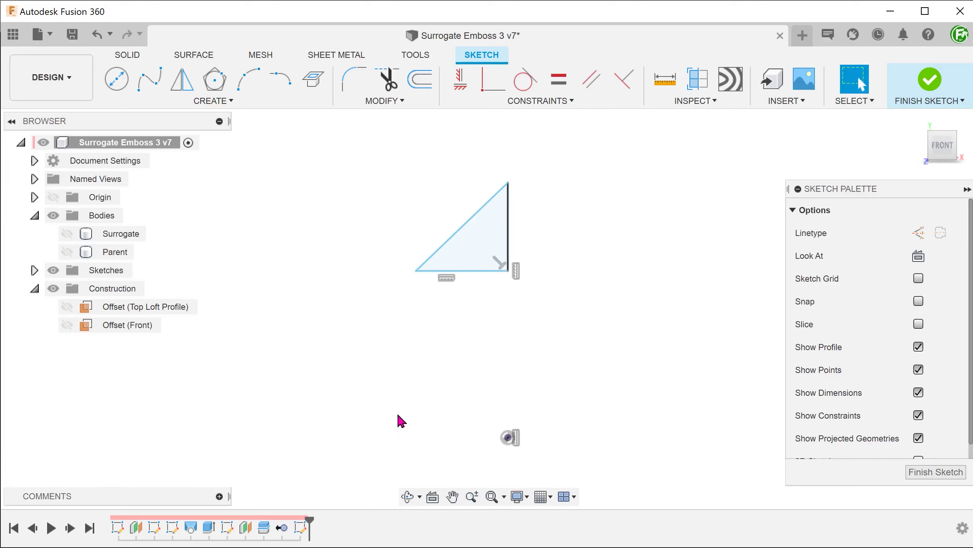
- Dimension the vertical distance from the origin to the triangle's right-angle corner as 80 mm
{"action": "key", "text": "d"}
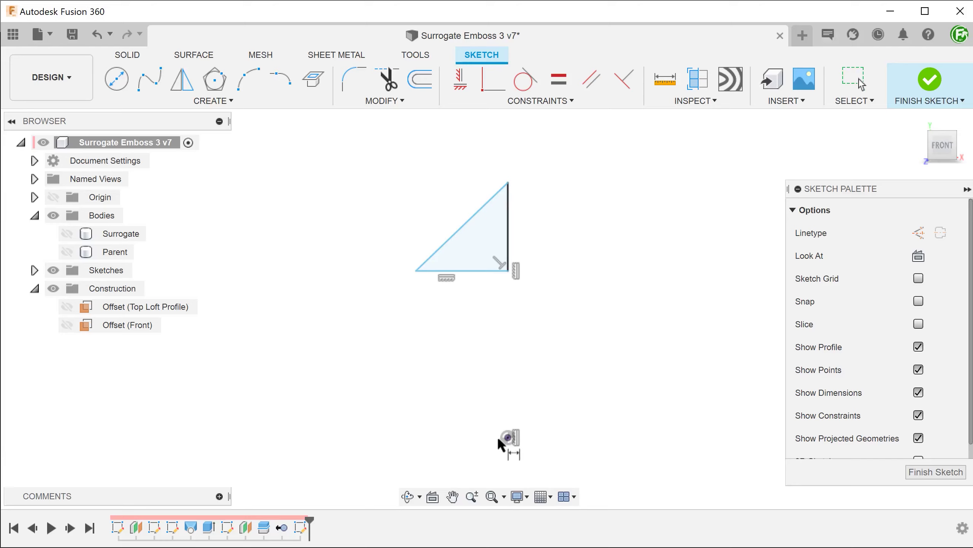
{"action": "left_click", "coordinate": [507, 437]}
{"action": "left_click", "coordinate": [508, 271]}
{"action": "left_click", "coordinate": [588, 314]}
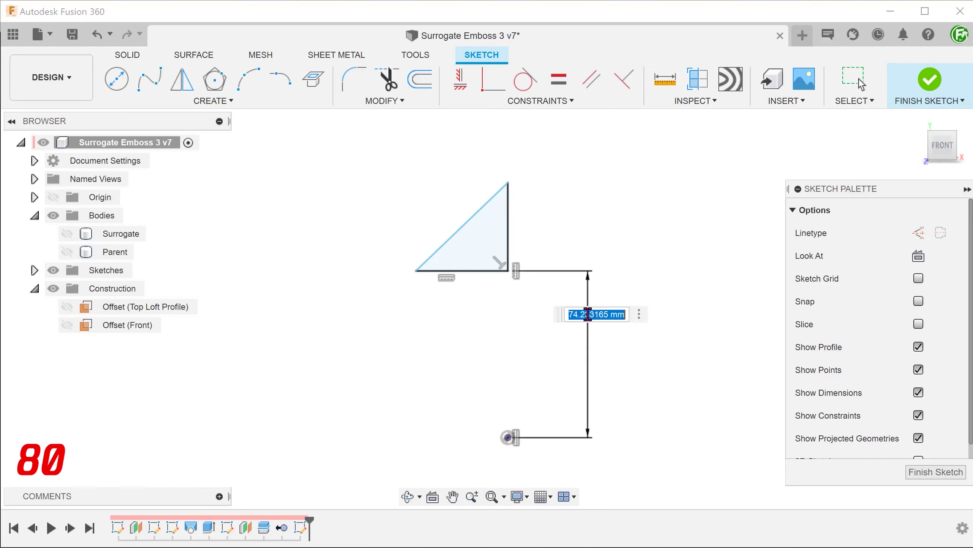
{"action": "type", "text": "80"}
{"action": "key", "text": "Return"}
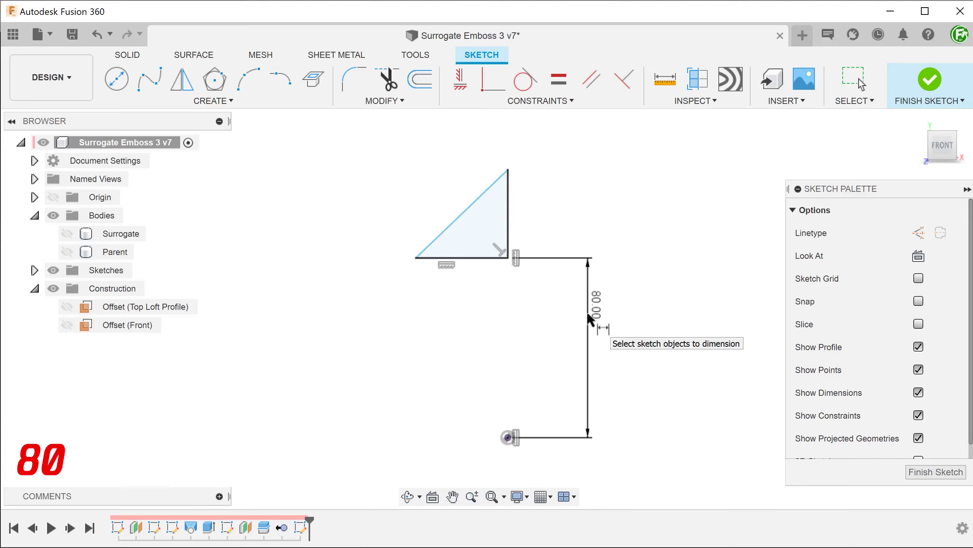
- Dimension the triangle's horizontal base as 6 mm and move its dimension label clear of the profile
{"action": "left_click", "coordinate": [459, 258]}
{"action": "left_click", "coordinate": [379, 298]}
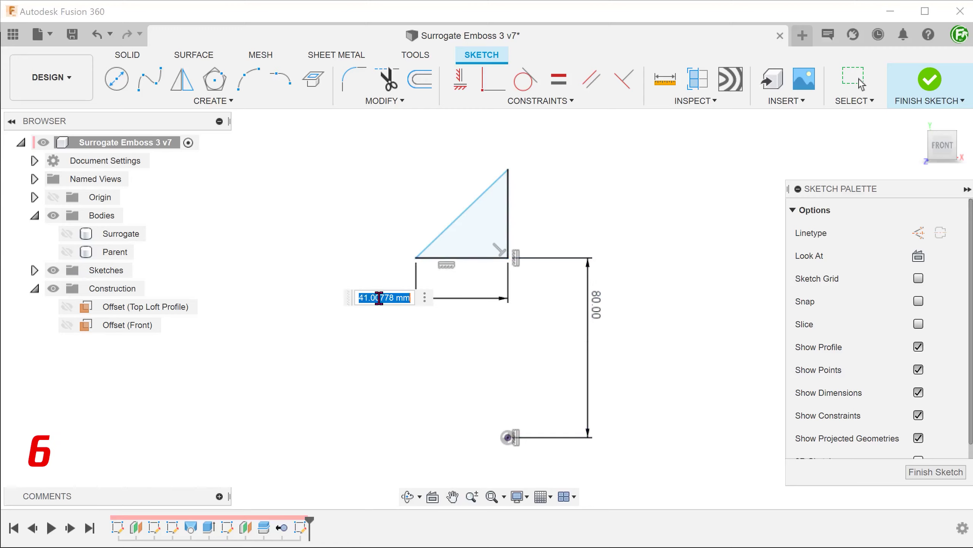
{"action": "type", "text": "6"}
{"action": "key", "text": "Return"}
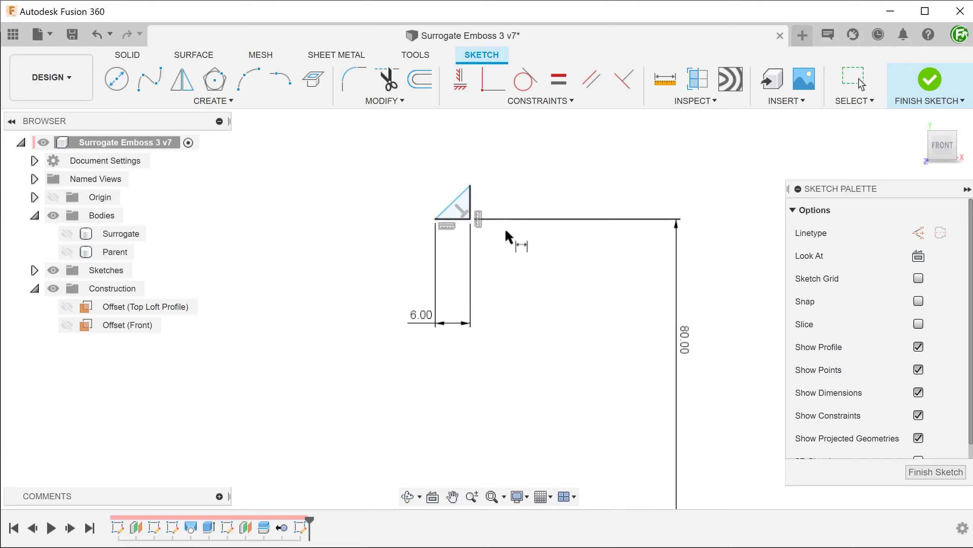
{"action": "scroll", "coordinate": [466, 177], "scroll_direction": "up", "scroll_amount": 5}
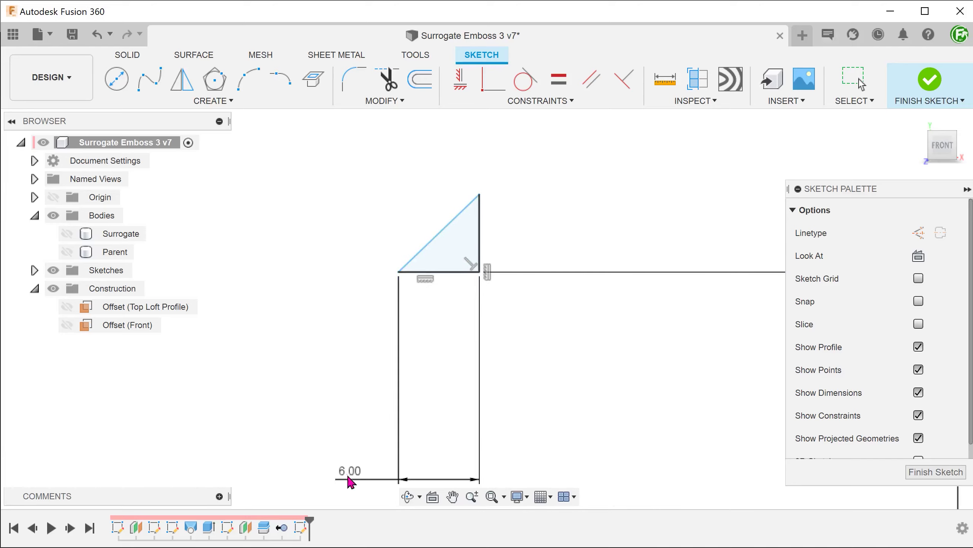
{"action": "left_click_drag", "start_coordinate": [350, 479], "coordinate": [283, 413]}
{"action": "scroll", "coordinate": [513, 245], "scroll_direction": "up", "scroll_amount": 2}
{"action": "key", "text": "Escape"}
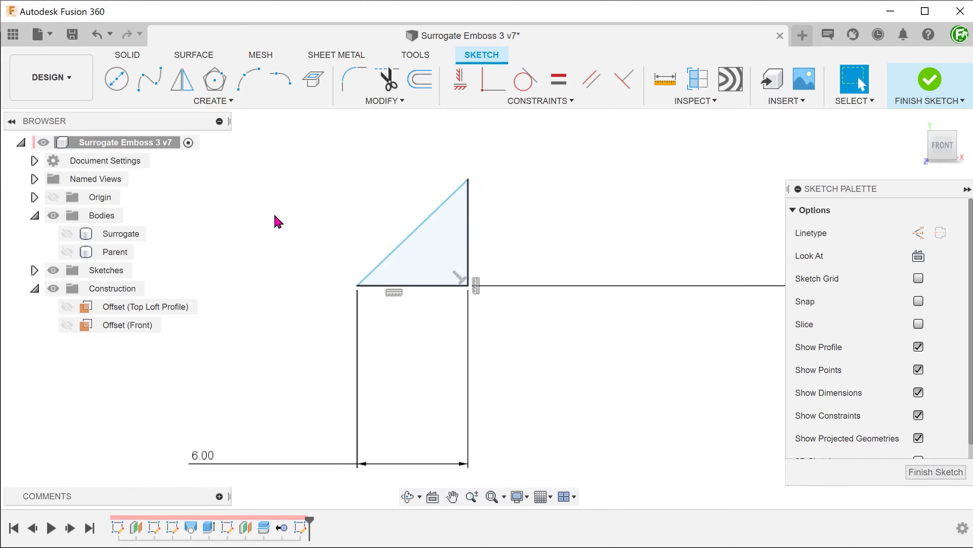
- Dimension the triangle's vertical leg as 8 mm
{"action": "key", "text": "d"}
{"action": "left_click", "coordinate": [468, 249]}
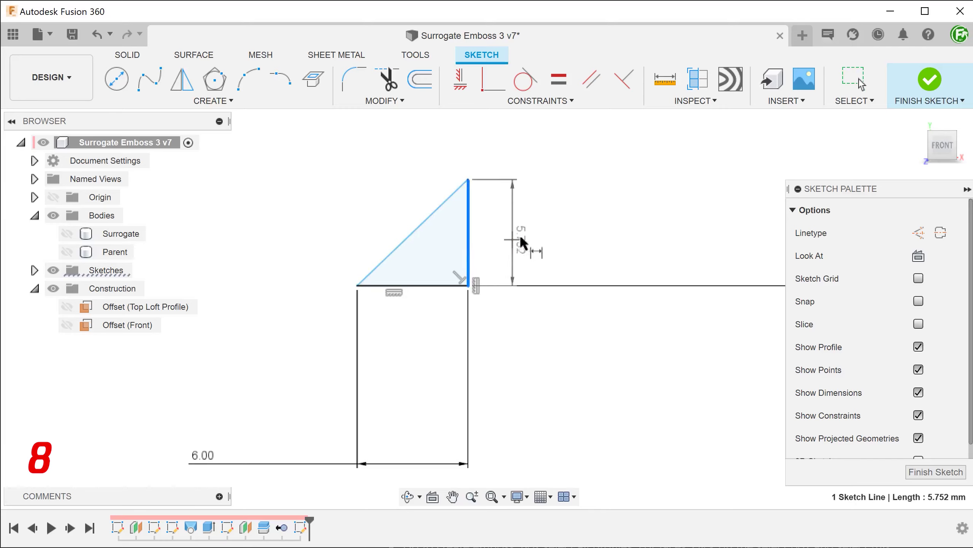
{"action": "left_click", "coordinate": [533, 234]}
{"action": "type", "text": "8"}
{"action": "key", "text": "Return"}
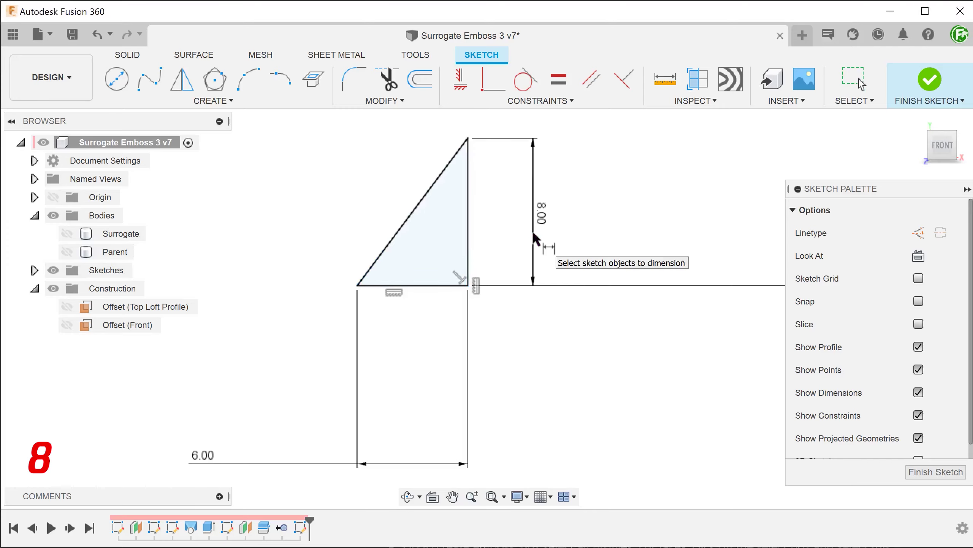
{"action": "key", "text": "Escape"}
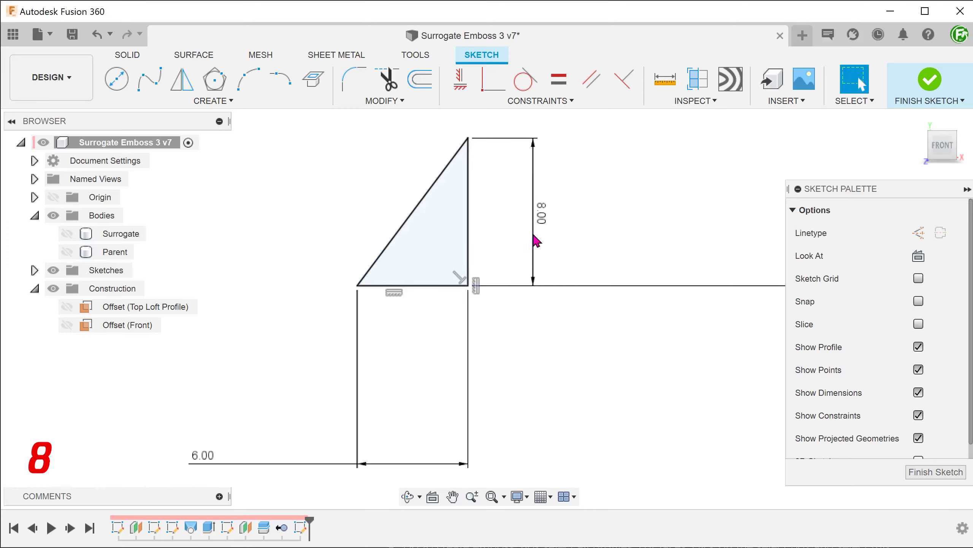
- Convert the triangle's vertical leg and horizontal base to construction lines
{"action": "left_click", "coordinate": [469, 247]}
{"action": "key", "text": "x"}
{"action": "left_click", "coordinate": [426, 286]}
{"action": "key", "text": "x"}
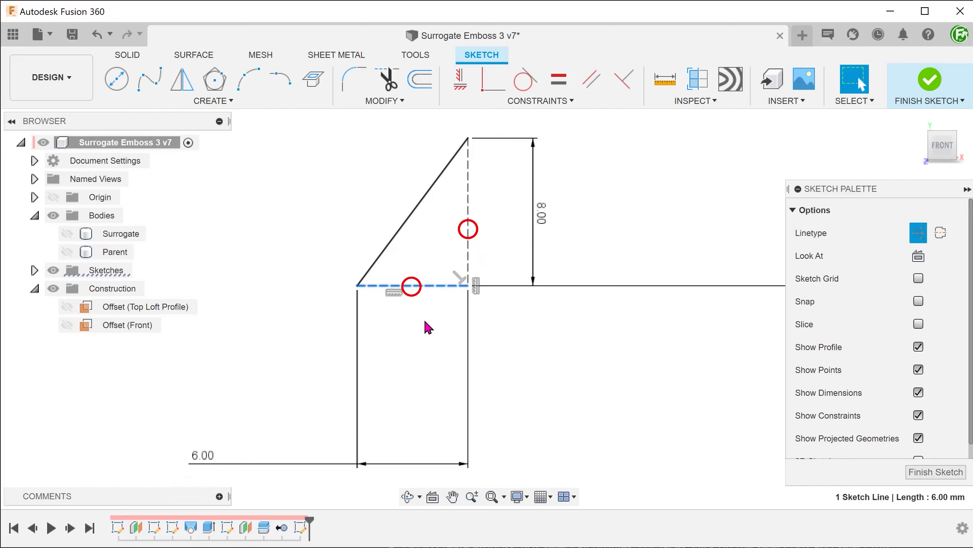
{"action": "left_click", "coordinate": [429, 327]}
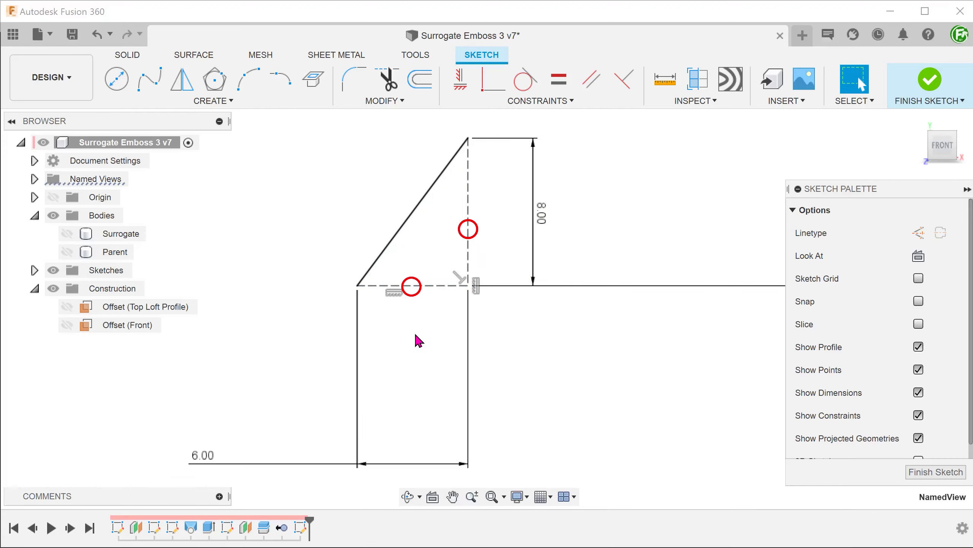
- Mirror the sloped line across the vertical construction line
{"action": "left_click", "coordinate": [184, 85]}
{"action": "left_click", "coordinate": [403, 227]}
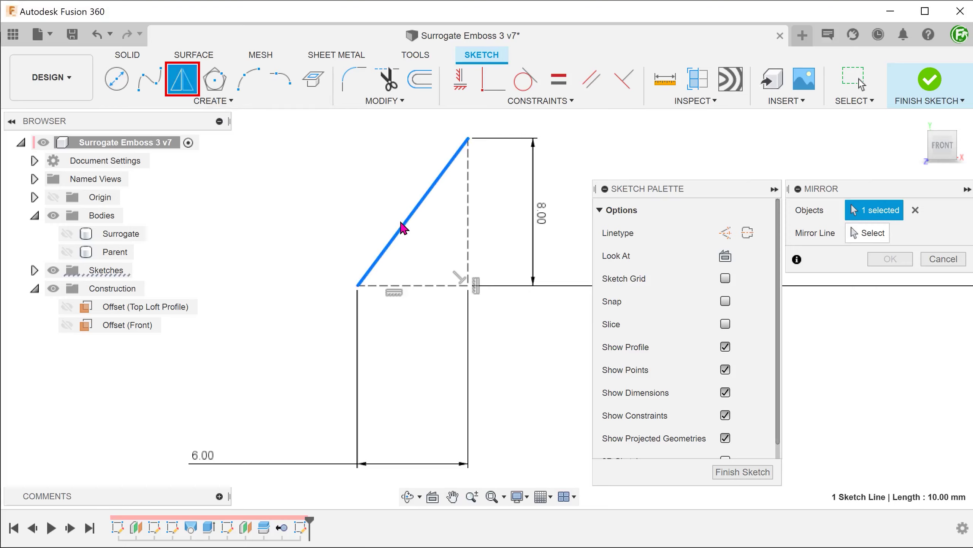
{"action": "left_click", "coordinate": [794, 235]}
{"action": "left_click", "coordinate": [470, 225]}
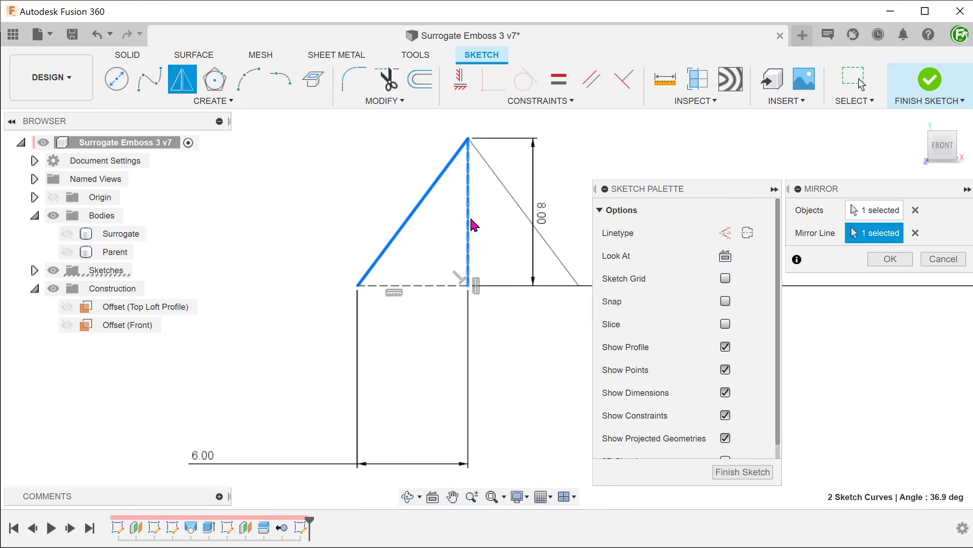
{"action": "left_click", "coordinate": [881, 258]}
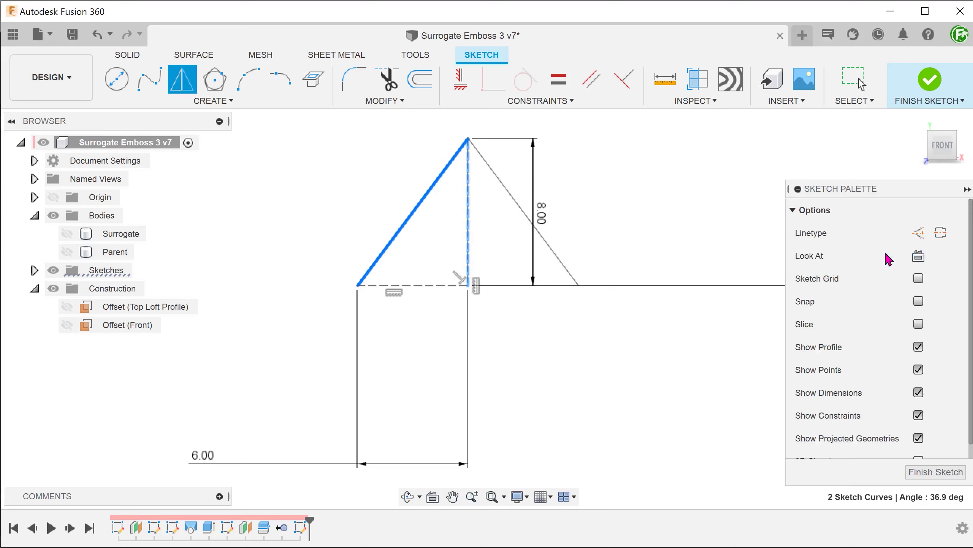
- Mirror both sloped lines across the horizontal construction line to close the diamond
{"action": "right_click", "coordinate": [331, 207]}
{"action": "left_click", "coordinate": [327, 154]}
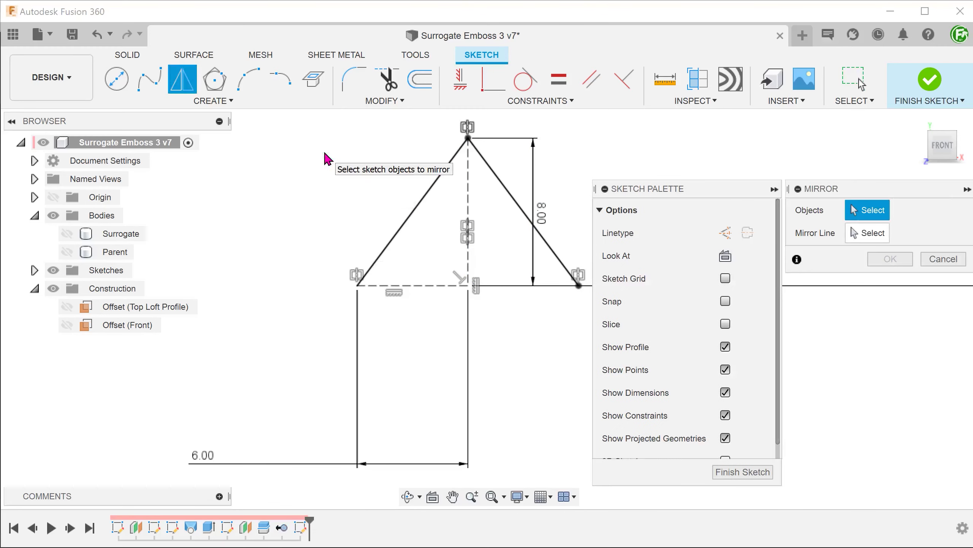
{"action": "left_click", "coordinate": [405, 217]}
{"action": "left_click", "coordinate": [526, 214]}
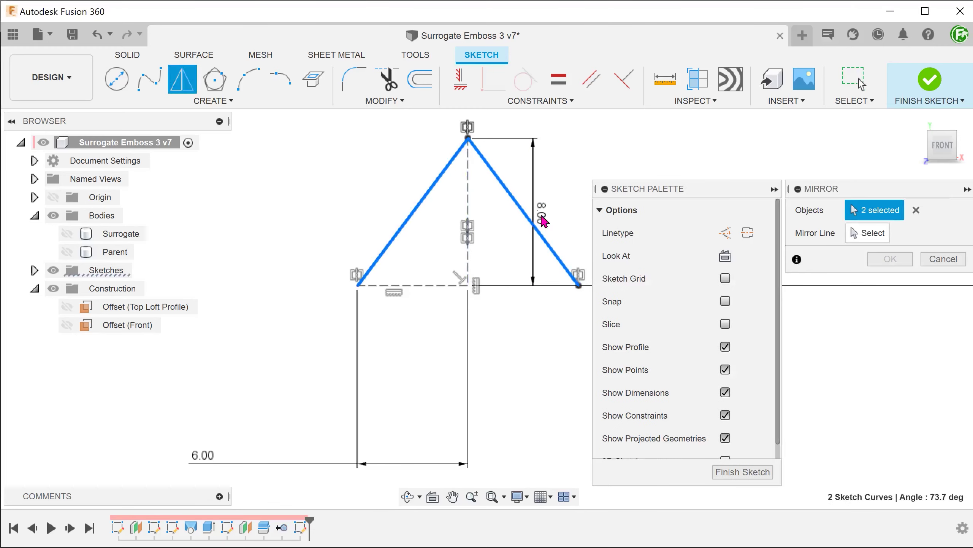
{"action": "left_click", "coordinate": [855, 232]}
{"action": "left_click", "coordinate": [418, 285]}
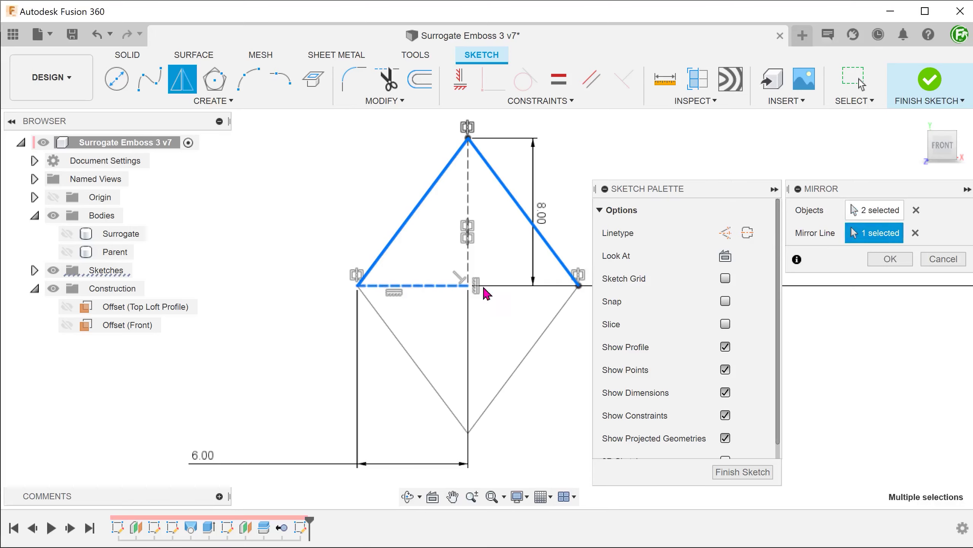
{"action": "left_click", "coordinate": [889, 260]}
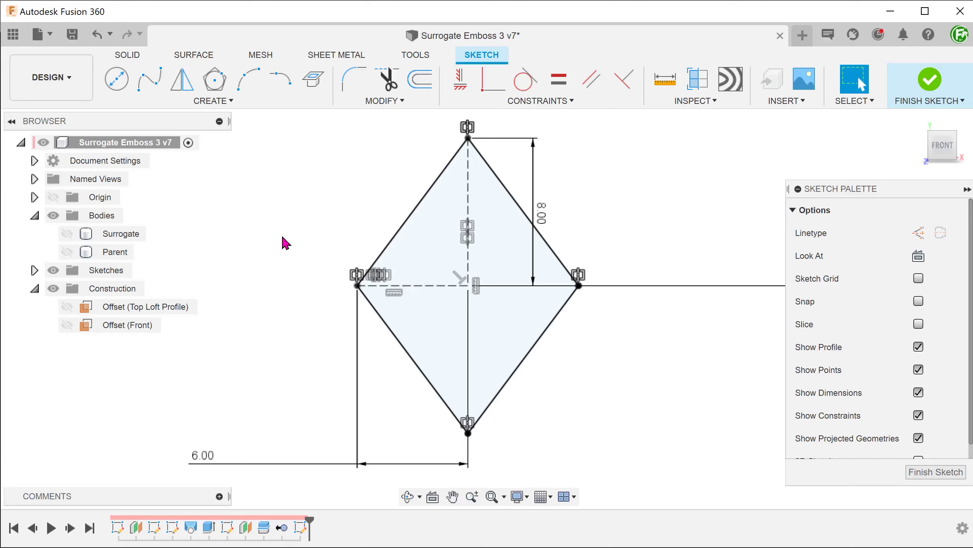
- Draw two lines from the diamond's centre to the midpoints of its lower-right and upper-right edges
{"action": "key", "text": "l"}
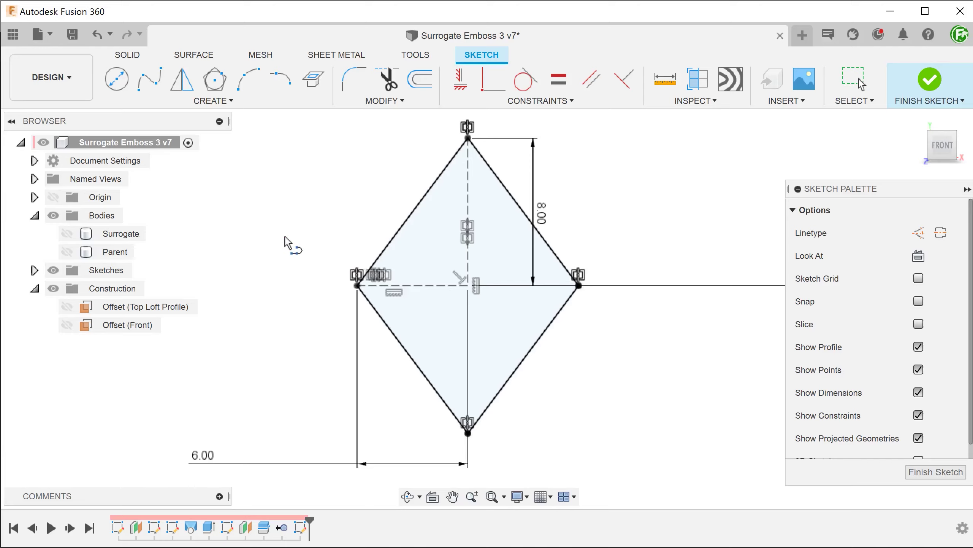
{"action": "left_click", "coordinate": [467, 286]}
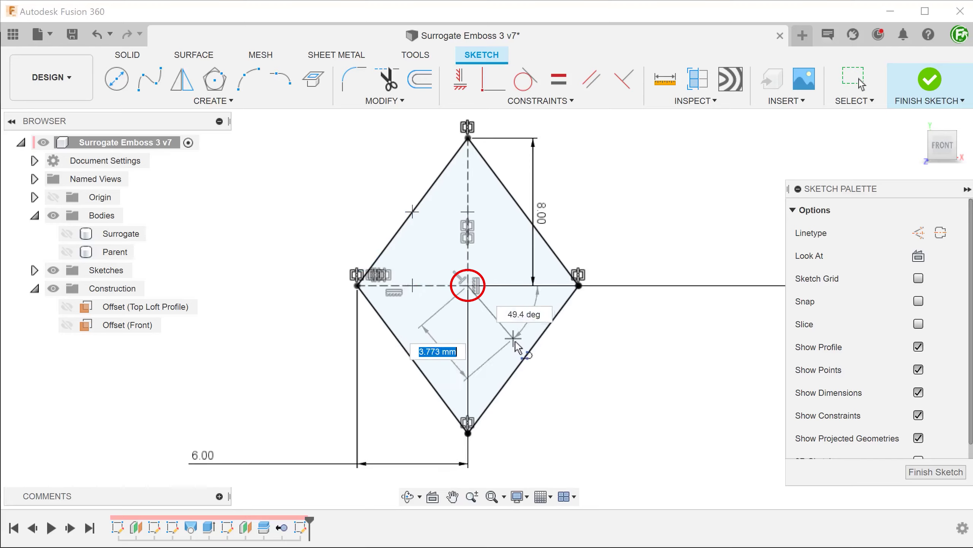
{"action": "left_click", "coordinate": [525, 360]}
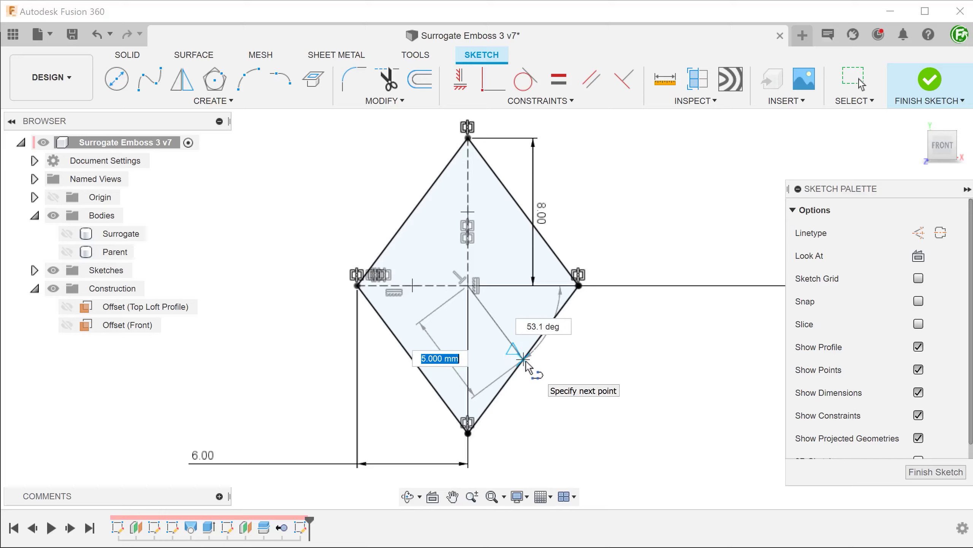
{"action": "key", "text": "Escape"}
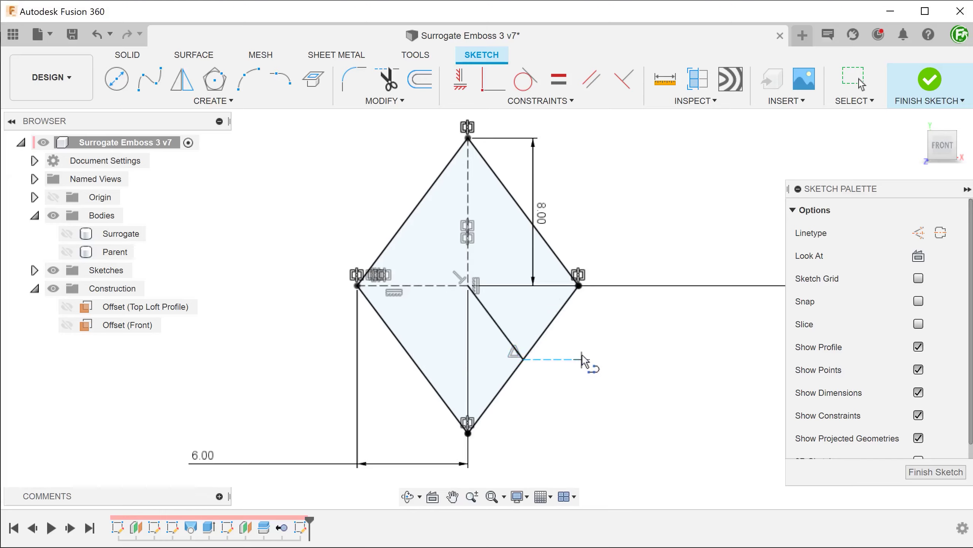
{"action": "left_click", "coordinate": [468, 287]}
{"action": "left_click", "coordinate": [523, 212]}
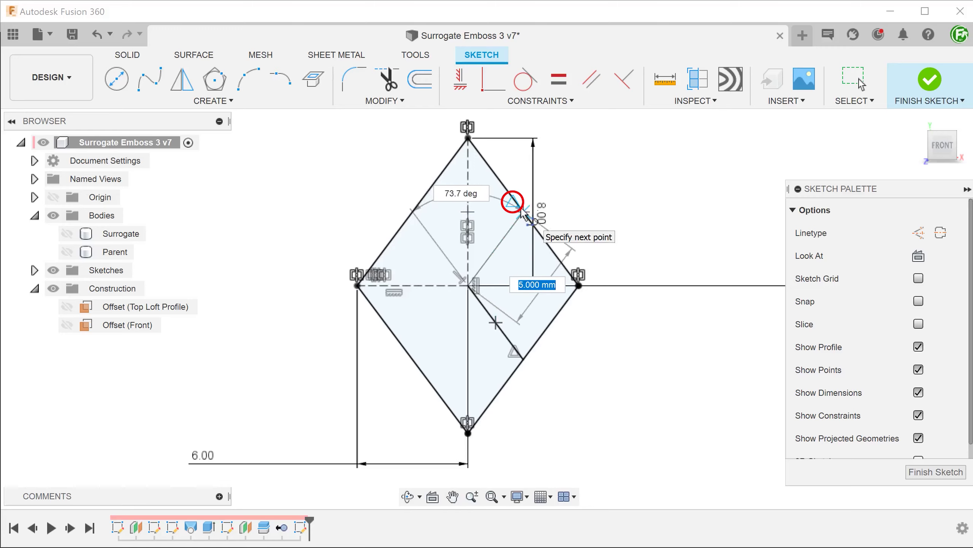
{"action": "key", "text": "Escape"}
{"action": "key", "text": "Escape"}
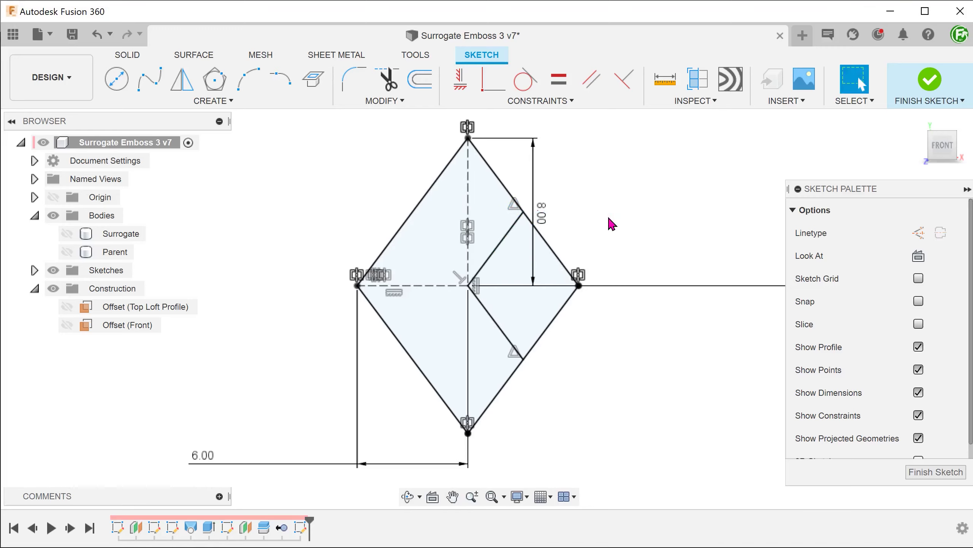
- Convert the two lines from the diamond's centre to its edge midpoints into construction lines
{"action": "left_click", "coordinate": [495, 253]}
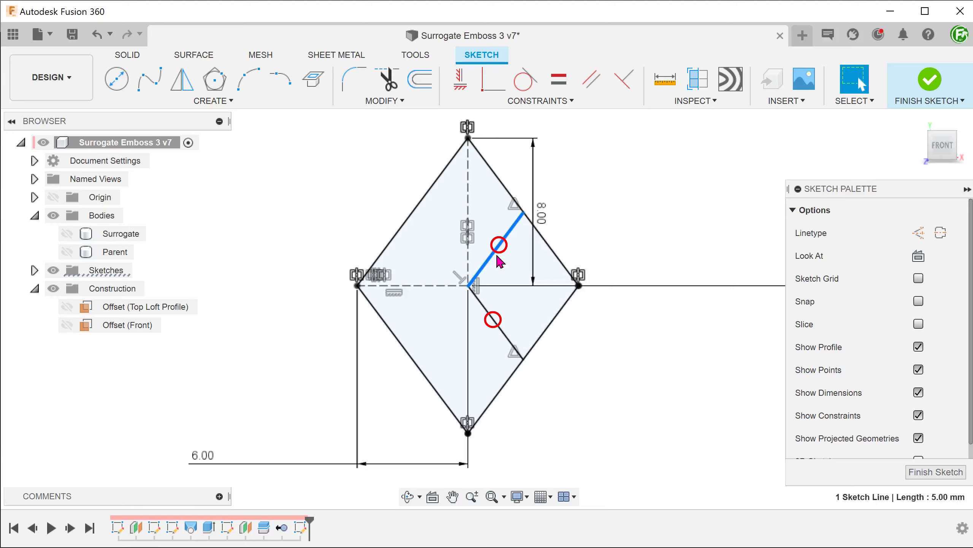
{"action": "key", "text": "x"}
{"action": "left_click", "coordinate": [494, 321]}
{"action": "key", "text": "x"}
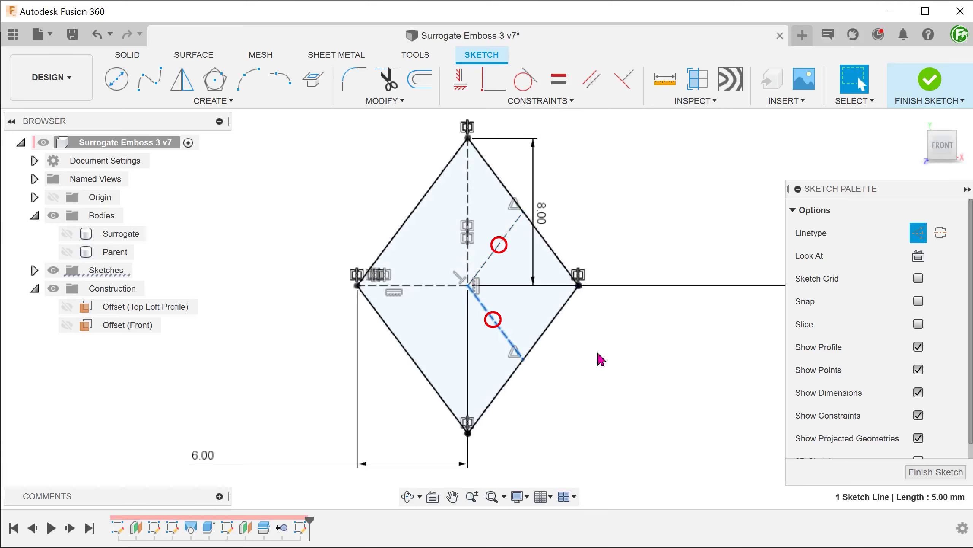
- Edit the embossed block's rectangular pattern in the template design, using the Optimized compute option
{"action": "left_click", "coordinate": [600, 358]}
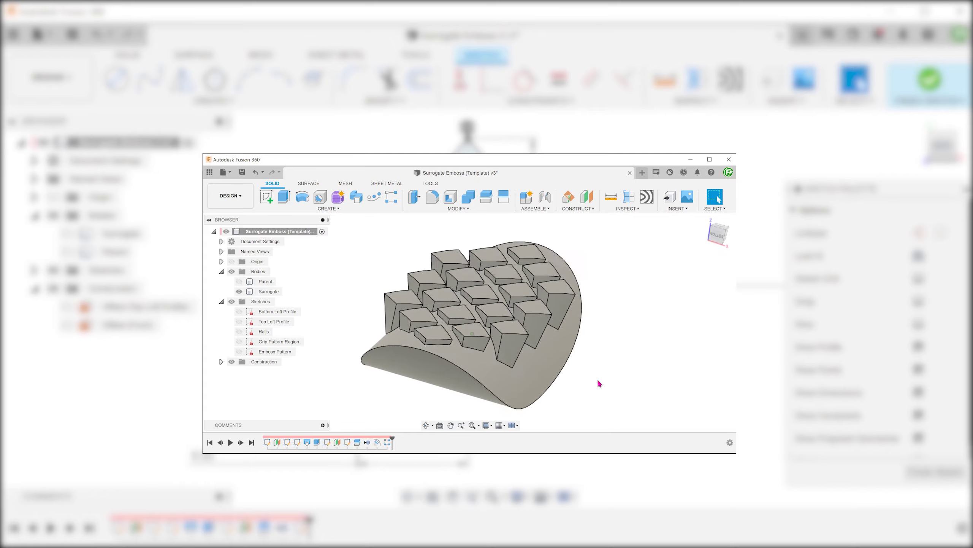
{"action": "left_click", "coordinate": [387, 442]}
{"action": "right_click", "coordinate": [388, 442]}
{"action": "left_click", "coordinate": [413, 307]}
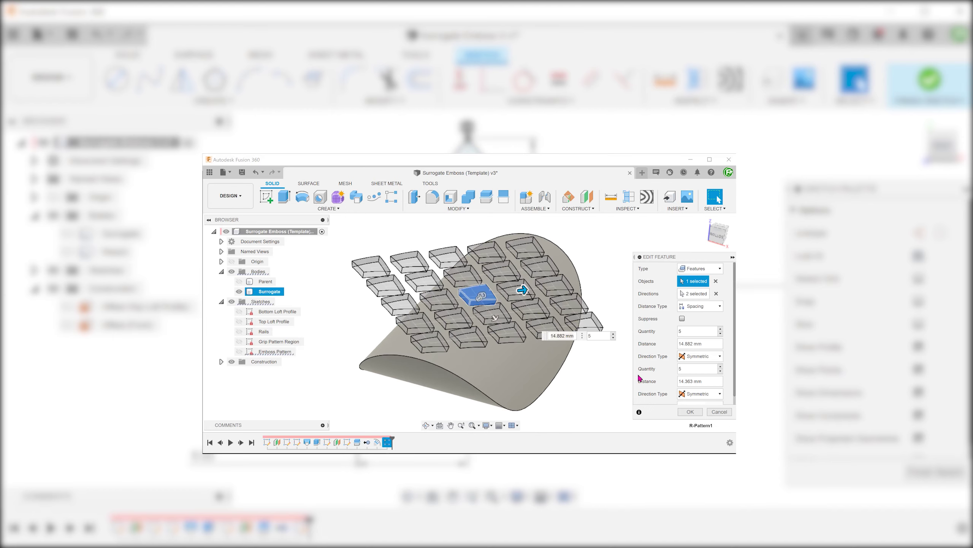
{"action": "scroll", "coordinate": [694, 401], "scroll_direction": "down", "scroll_amount": 1}
{"action": "left_click", "coordinate": [699, 397]}
{"action": "left_click", "coordinate": [691, 407]}
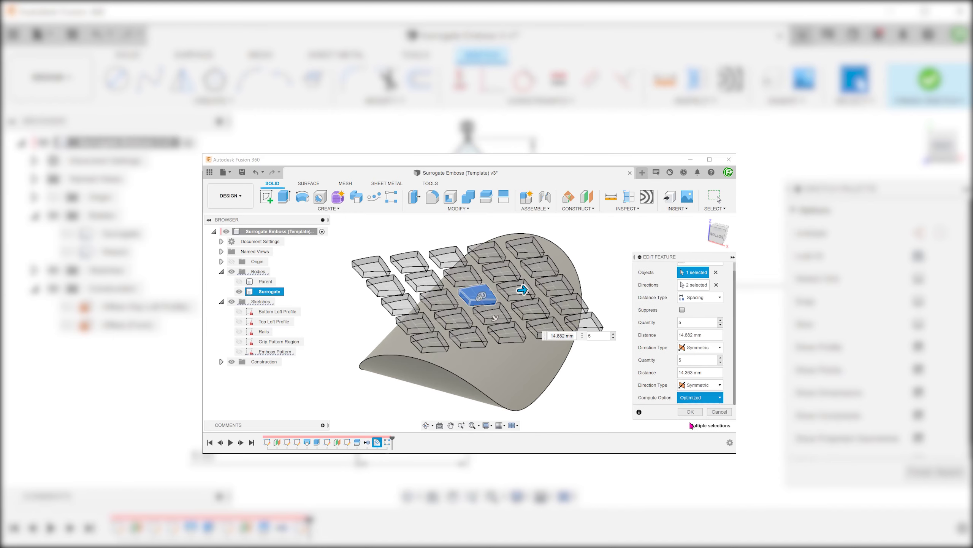
{"action": "left_click", "coordinate": [685, 412]}
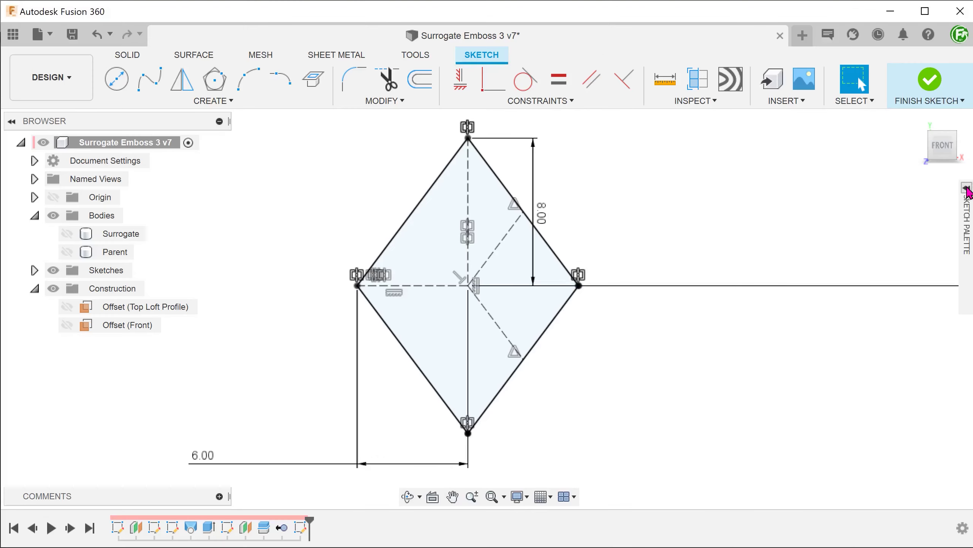
- Start a rectangular sketch pattern of the diamond's four edges, directed along the two construction lines from its centre to the edge midpoints
{"action": "left_click", "coordinate": [230, 101]}
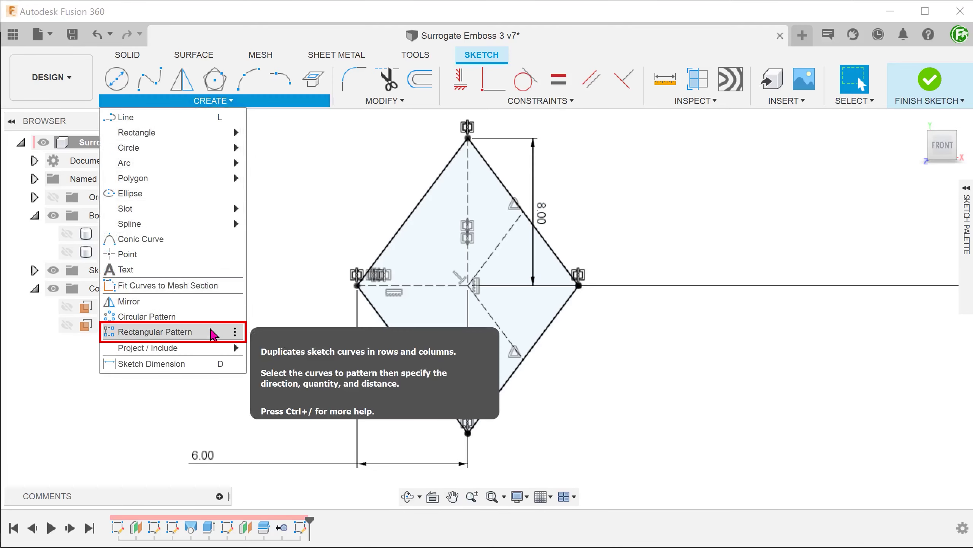
{"action": "left_click", "coordinate": [214, 333]}
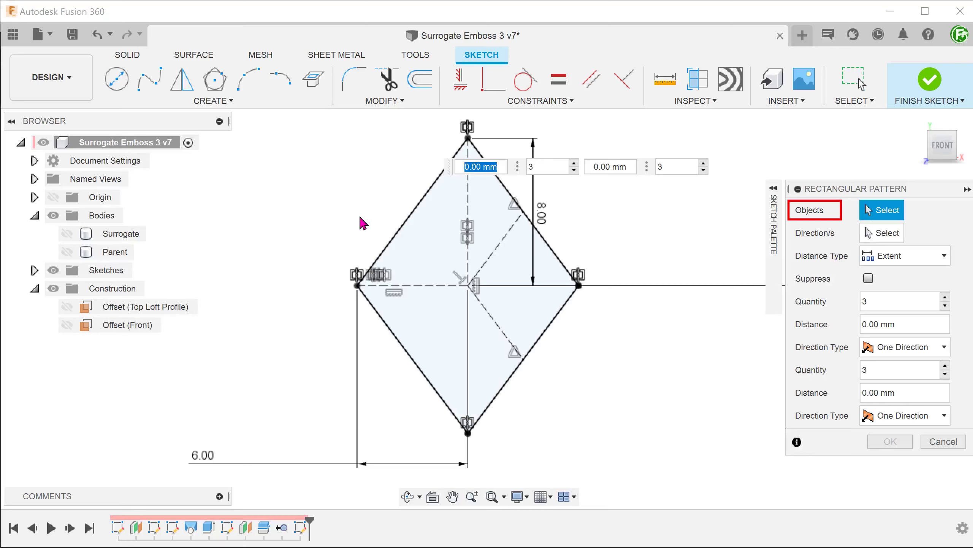
{"action": "left_click", "coordinate": [407, 224]}
{"action": "left_click", "coordinate": [512, 195]}
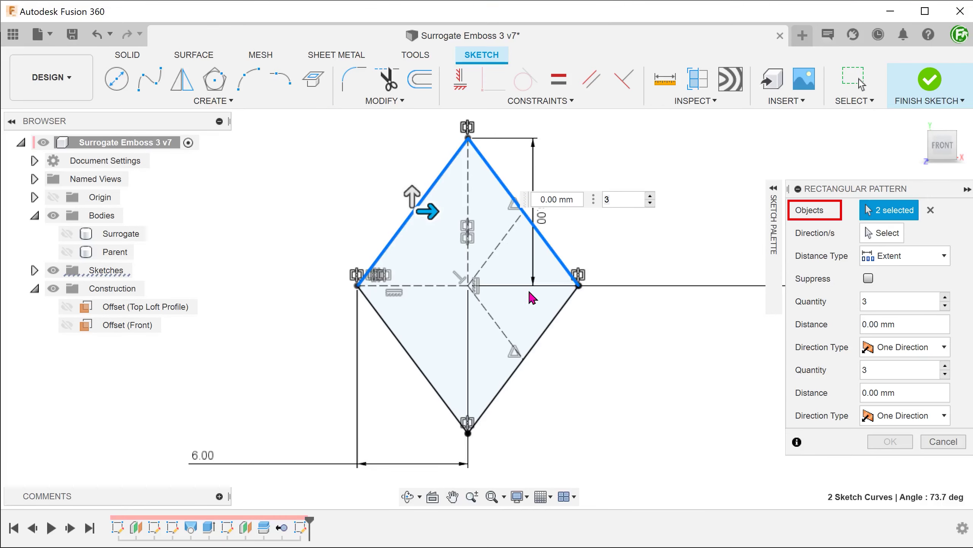
{"action": "left_click", "coordinate": [551, 325]}
{"action": "left_click", "coordinate": [413, 357]}
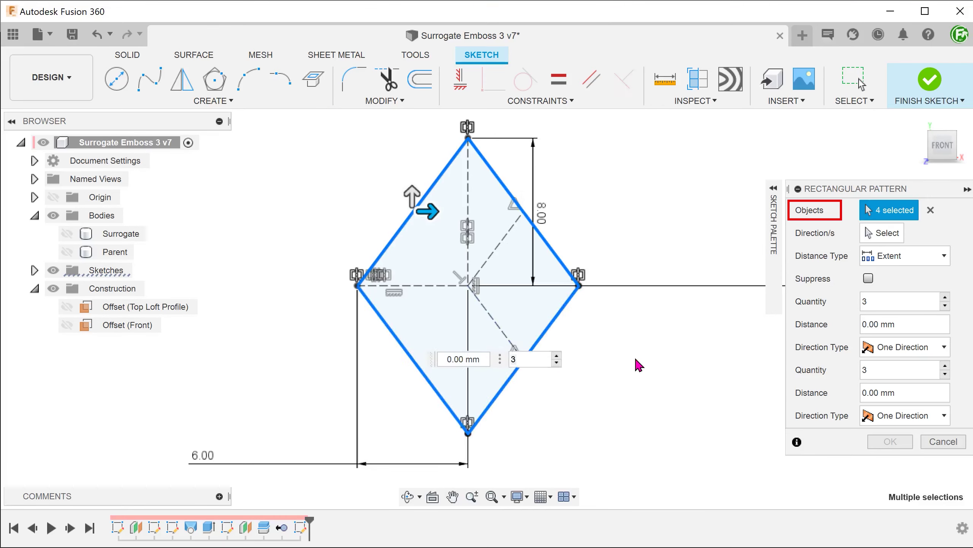
{"action": "key", "text": "Tab"}
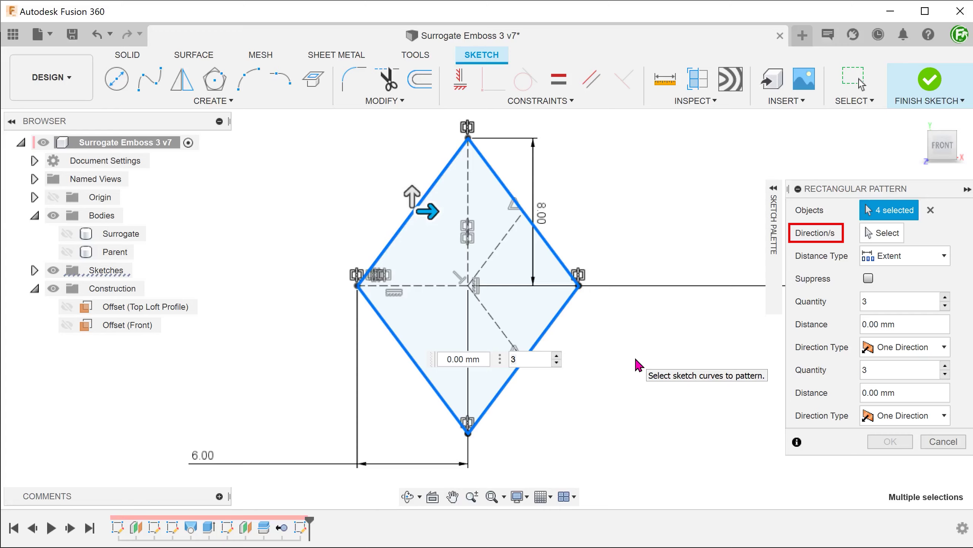
{"action": "left_click", "coordinate": [884, 234]}
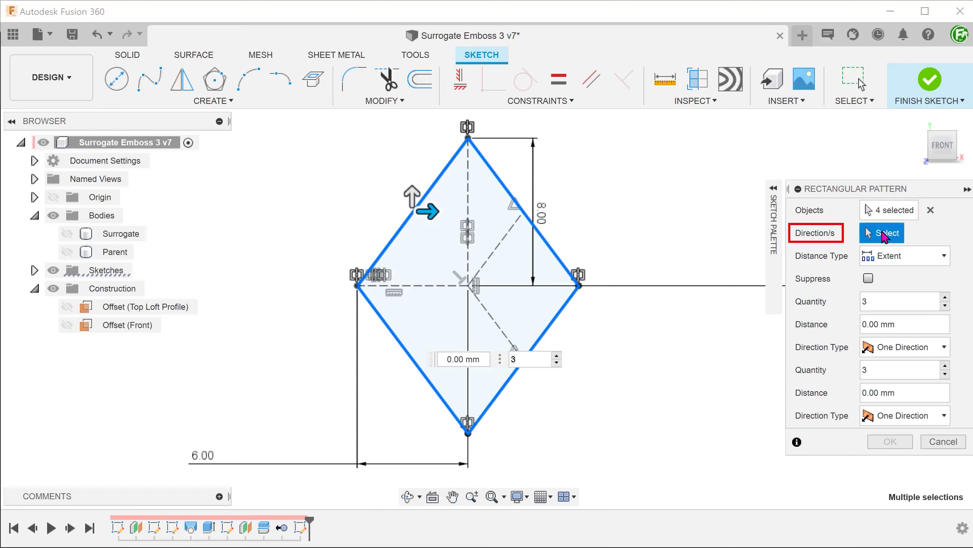
{"action": "left_click", "coordinate": [497, 254]}
{"action": "left_click", "coordinate": [494, 320]}
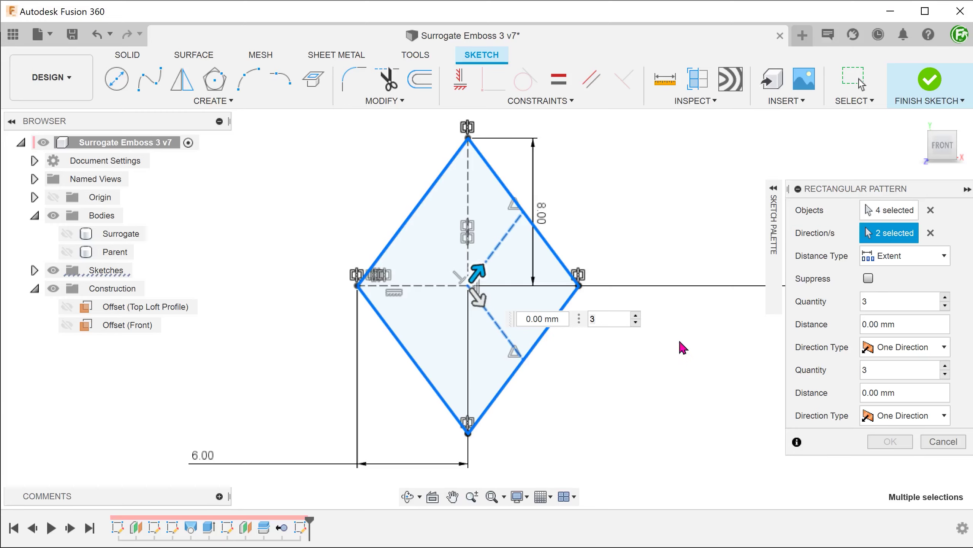
- Set the pattern's distance type to Spacing and both direction types to Symmetric
{"action": "left_click", "coordinate": [891, 255]}
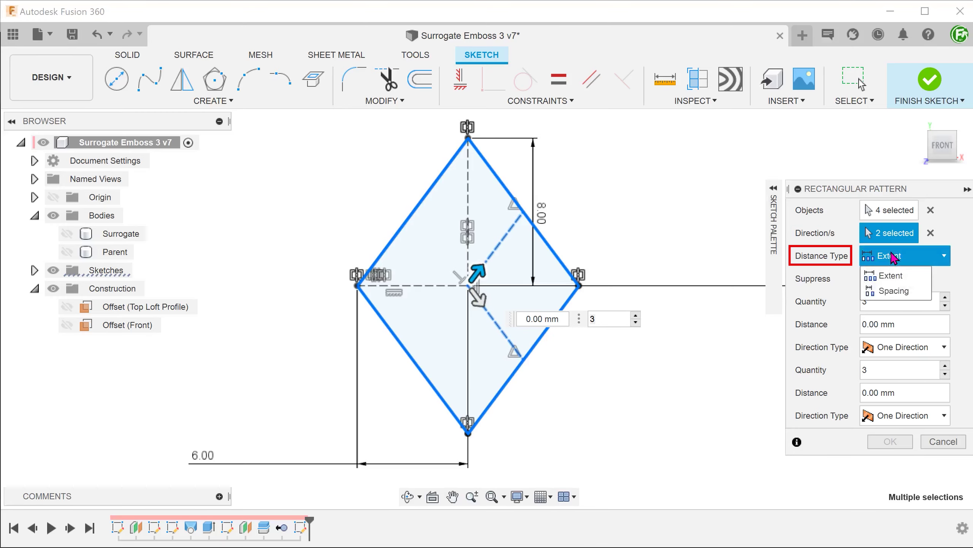
{"action": "left_click", "coordinate": [913, 291]}
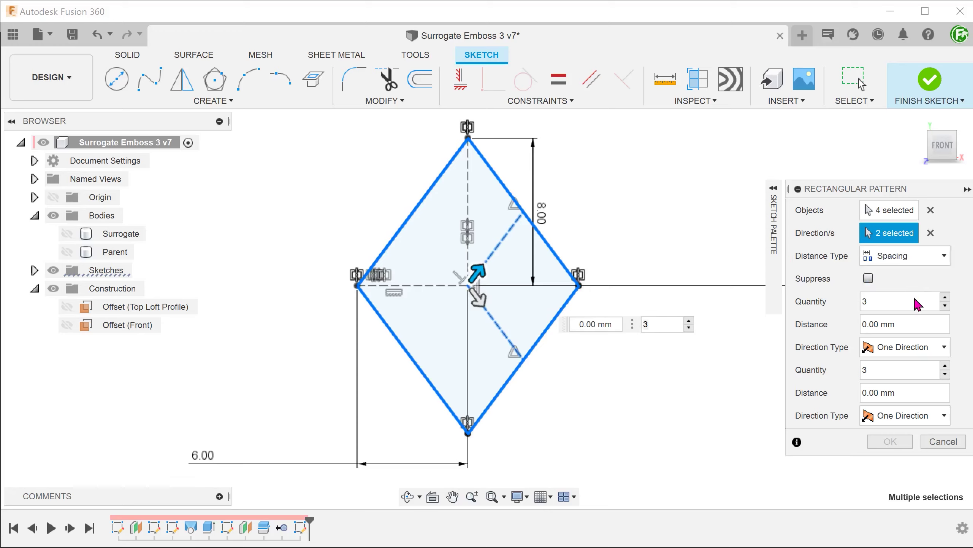
{"action": "left_click", "coordinate": [929, 348]}
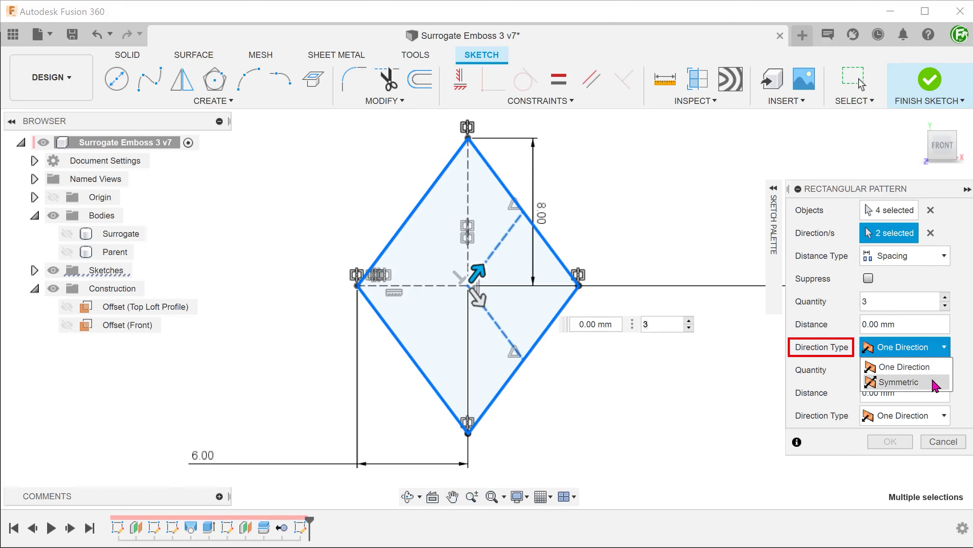
{"action": "left_click", "coordinate": [933, 382]}
{"action": "left_click", "coordinate": [929, 414]}
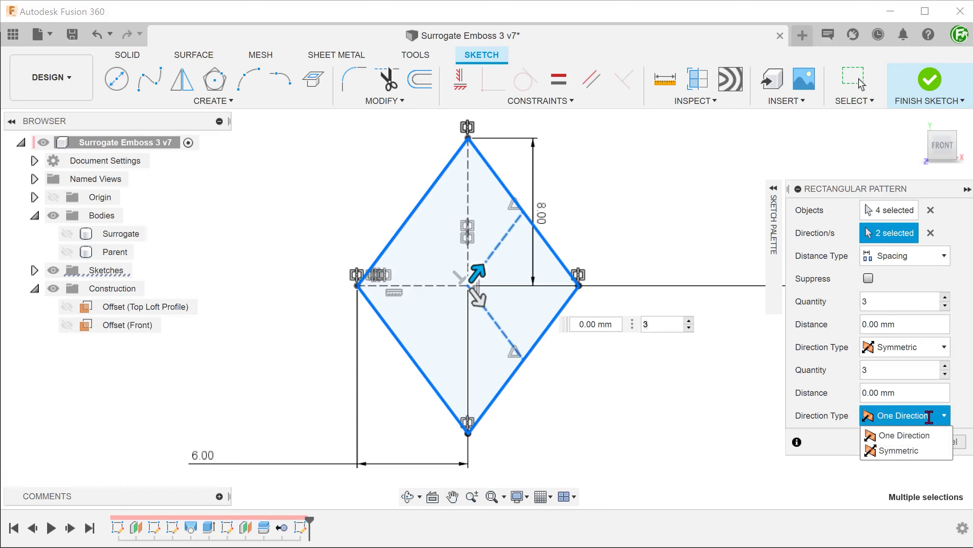
{"action": "left_click", "coordinate": [933, 452]}
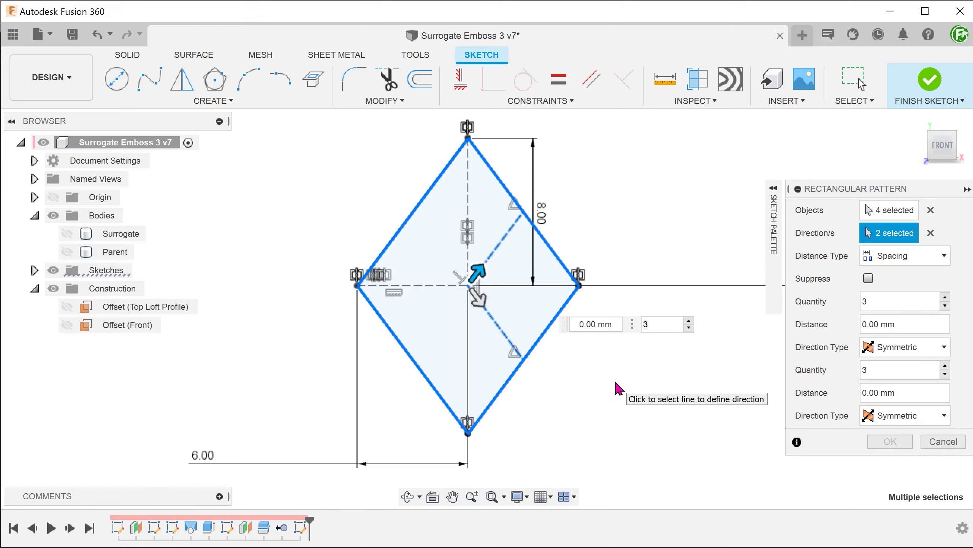
- Set a quantity of 10 and a distance of 12 mm in both directions, and create the diamond pattern
{"action": "double_click", "coordinate": [861, 301]}
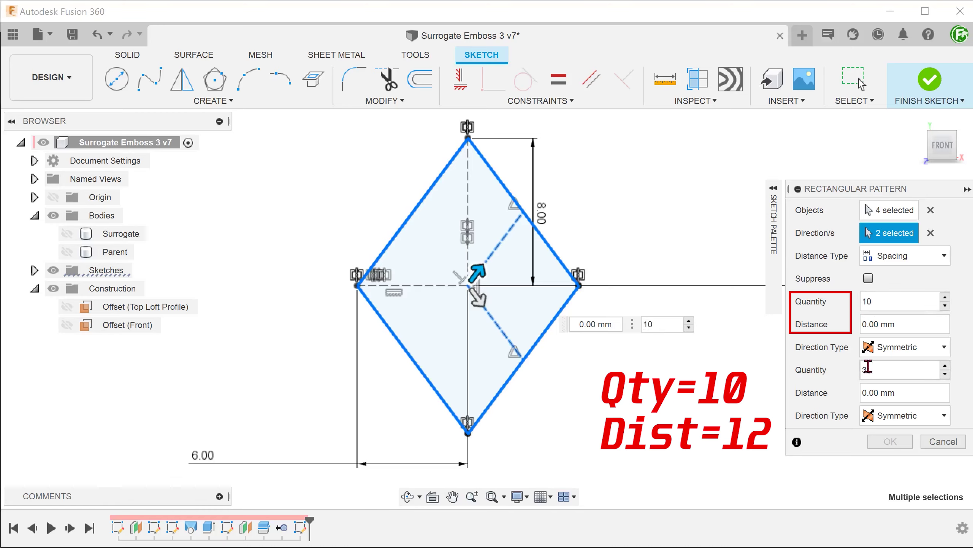
{"action": "left_click_drag", "start_coordinate": [895, 324], "coordinate": [856, 330]}
{"action": "type", "text": "12"}
{"action": "double_click", "coordinate": [863, 370]}
{"action": "type", "text": "10"}
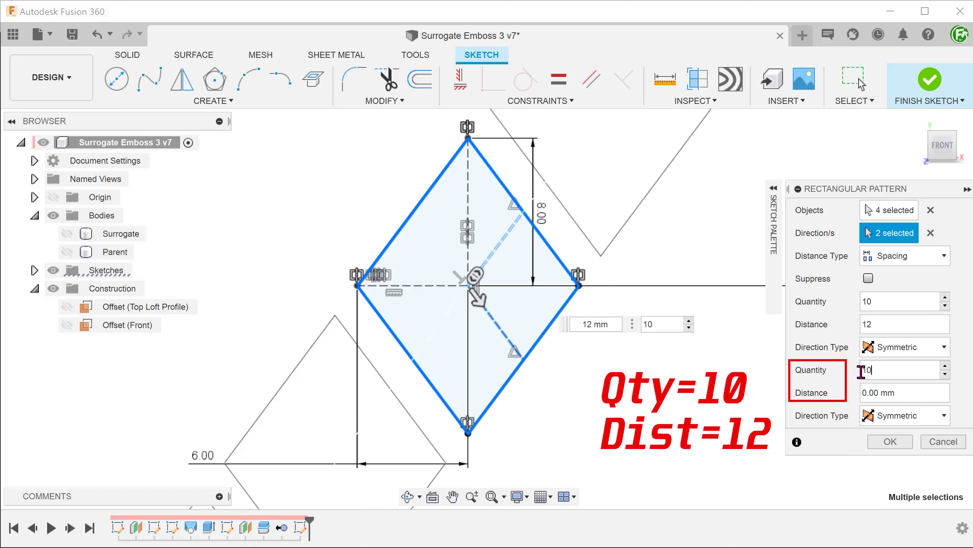
{"action": "double_click", "coordinate": [865, 393]}
{"action": "type", "text": "12"}
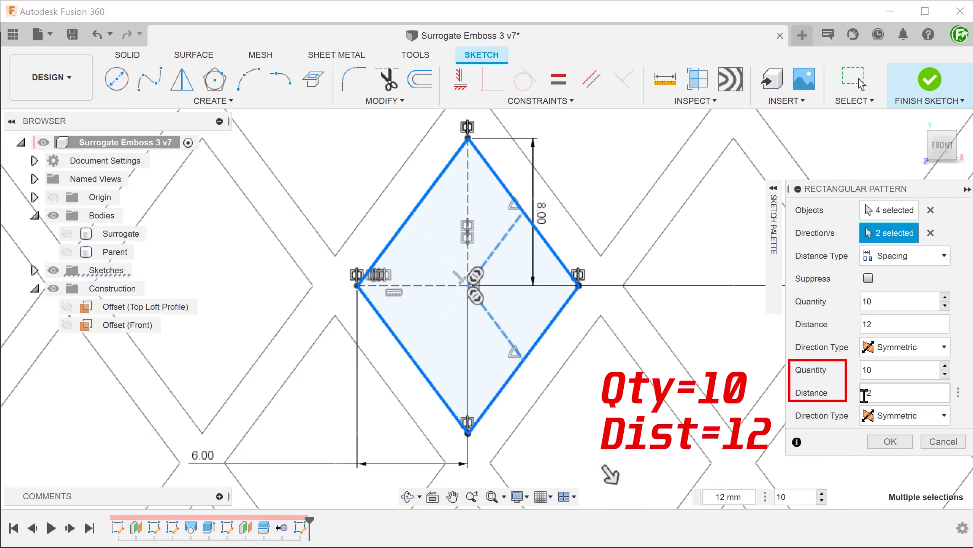
{"action": "scroll", "coordinate": [531, 387], "scroll_direction": "down", "scroll_amount": 2}
{"action": "scroll", "coordinate": [516, 382], "scroll_direction": "down", "scroll_amount": 6}
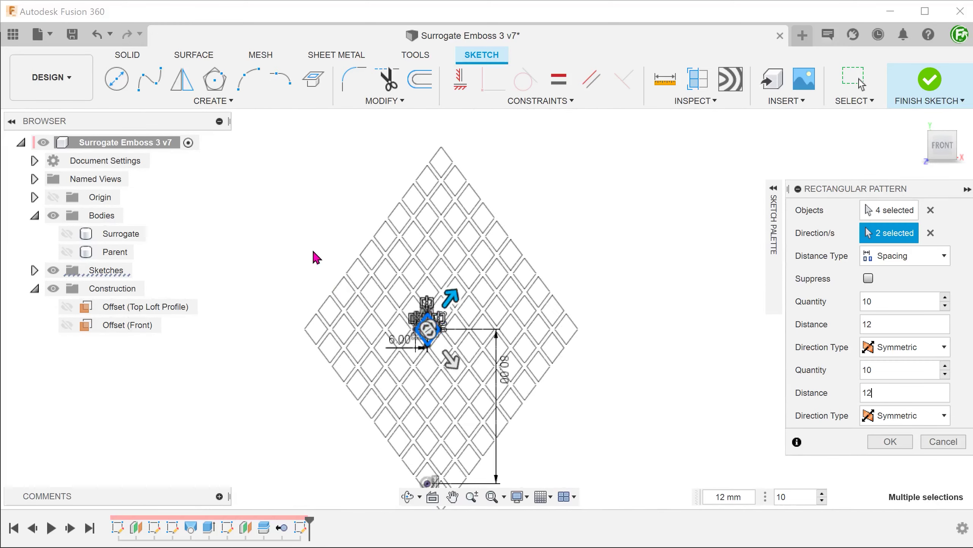
{"action": "scroll", "coordinate": [318, 233], "scroll_direction": "down", "scroll_amount": 2}
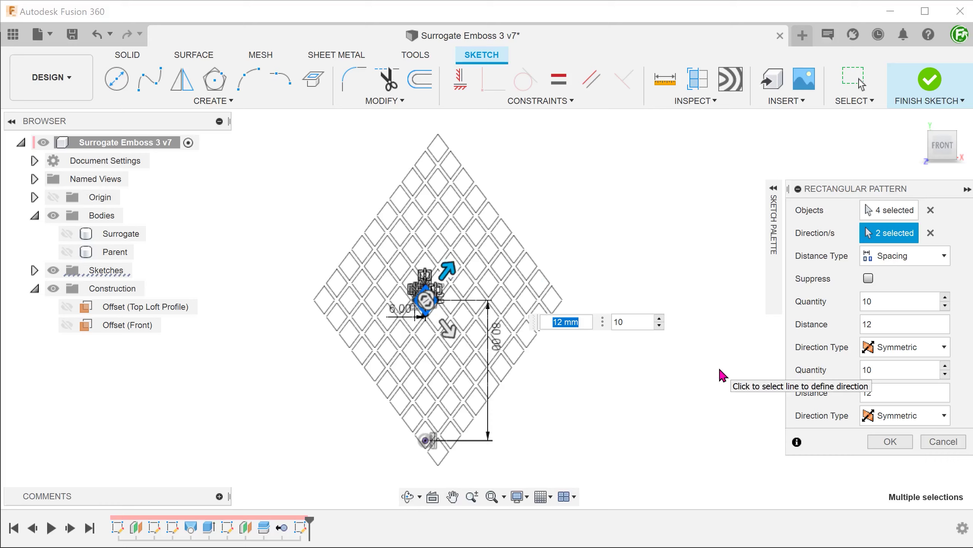
{"action": "left_click", "coordinate": [889, 441]}
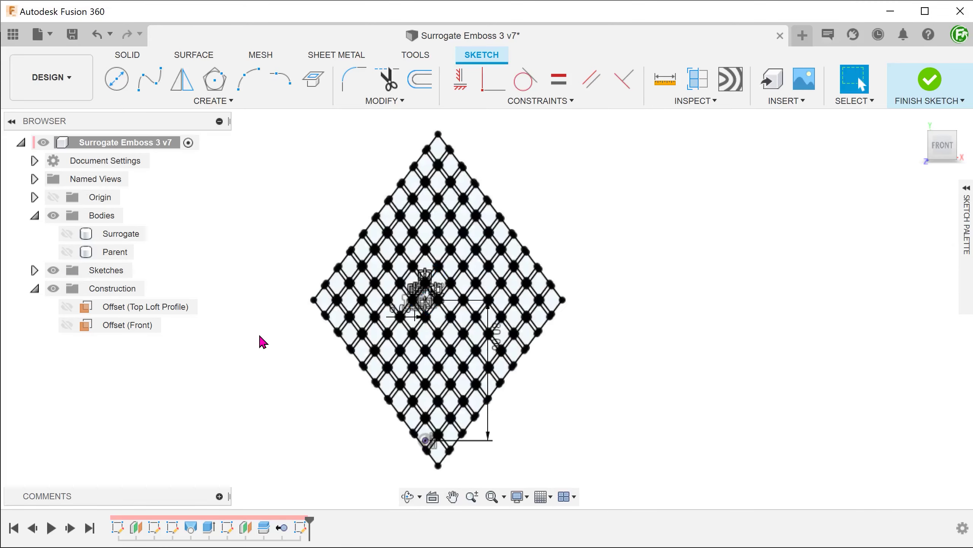
- Show the Surrogate body behind the pattern and finish the sketch
{"action": "left_click", "coordinate": [66, 234]}
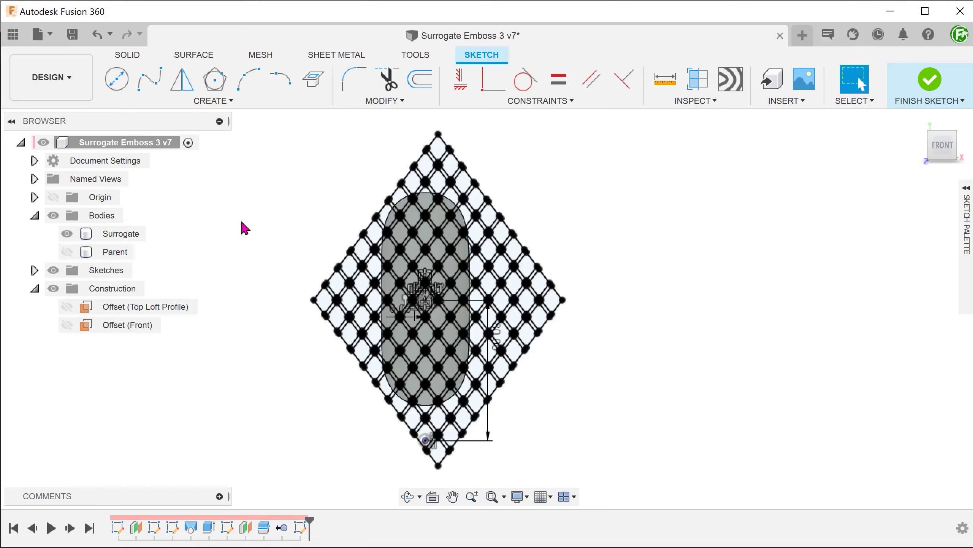
{"action": "left_click", "coordinate": [925, 84]}
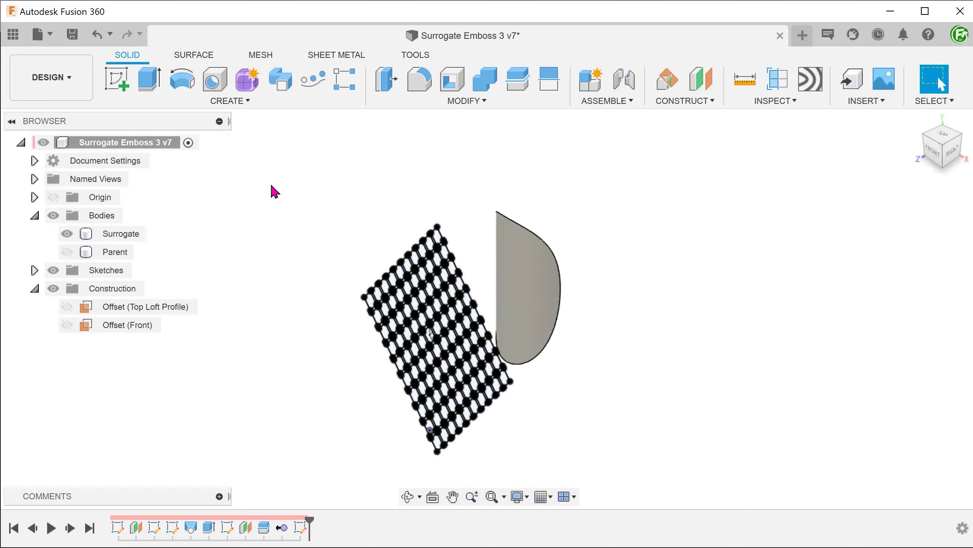
- Start an Emboss with all the patterned diamond profiles on the Surrogate body's curved face, and show the Parent body
{"action": "left_click", "coordinate": [229, 103]}
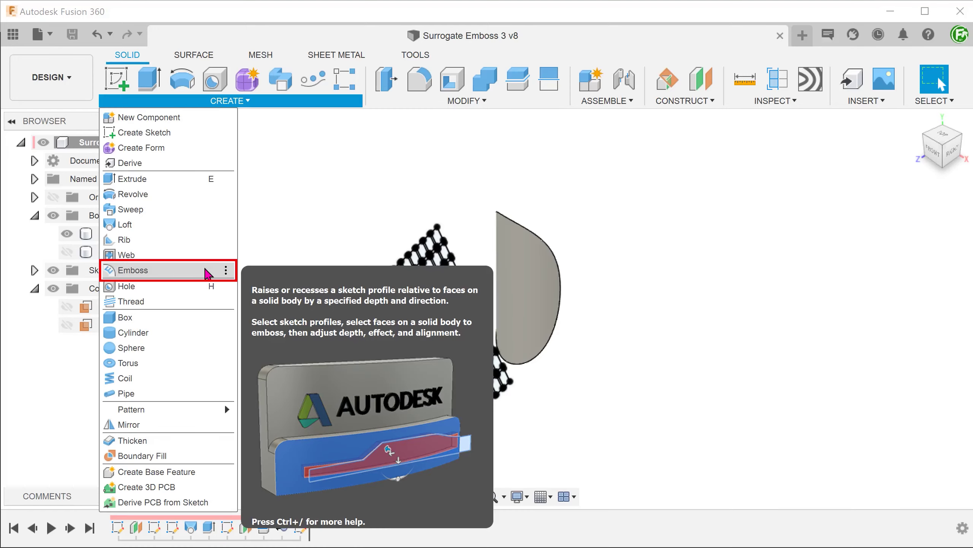
{"action": "left_click", "coordinate": [207, 274]}
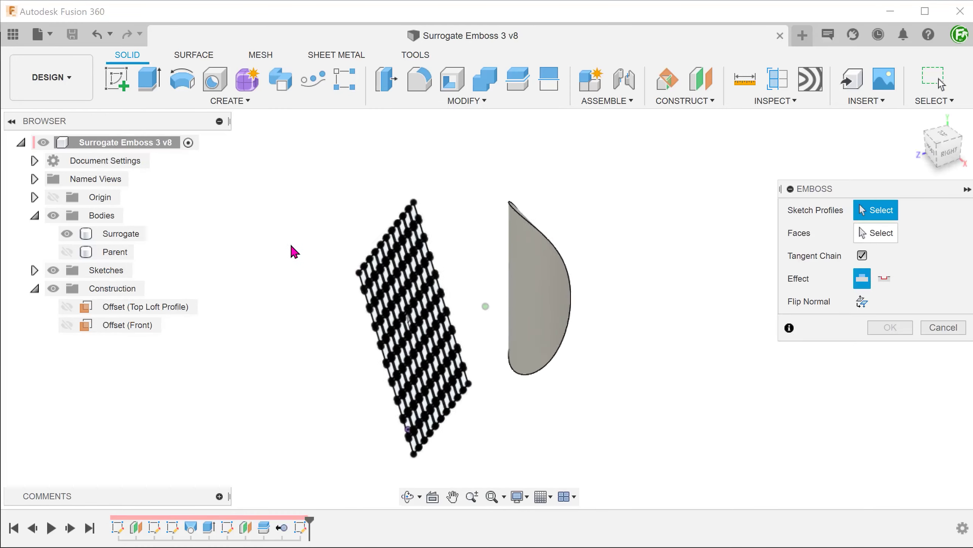
{"action": "mouse_move", "coordinate": [274, 151]}
{"action": "left_mouse_down"}
{"action": "mouse_move", "coordinate": [322, 217]}
{"action": "mouse_move", "coordinate": [468, 484]}
{"action": "left_mouse_up"}
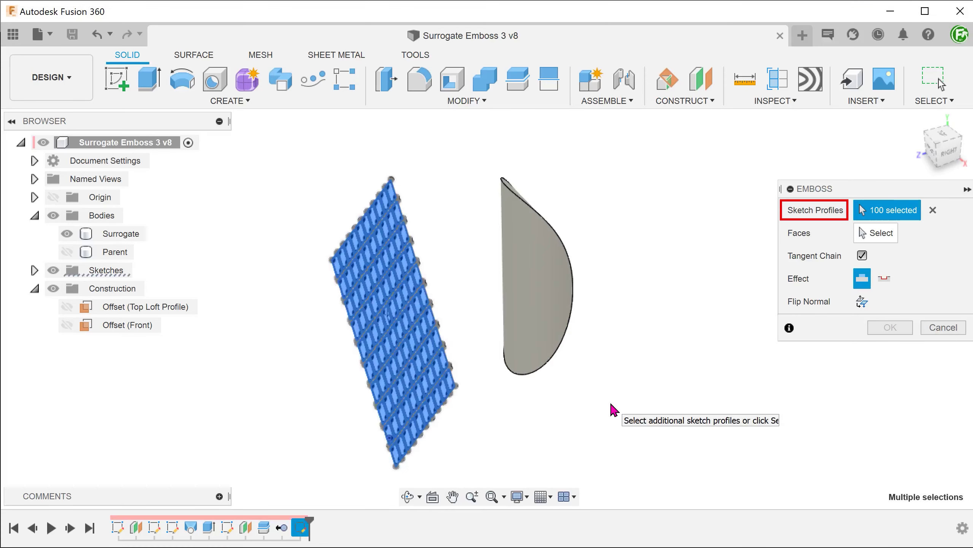
{"action": "left_click", "coordinate": [877, 234]}
{"action": "middle_click_drag", "start_coordinate": [582, 283], "coordinate": [552, 274], "text": "shift"}
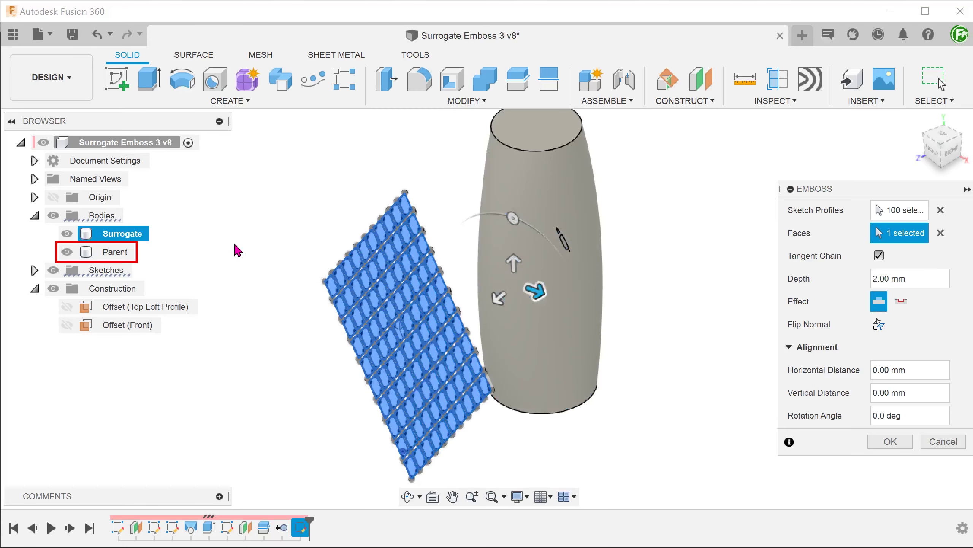
- Set the emboss depth to 20 mm and create the raised diamond pattern on the Surrogate body
{"action": "left_click_drag", "start_coordinate": [907, 277], "coordinate": [863, 286]}
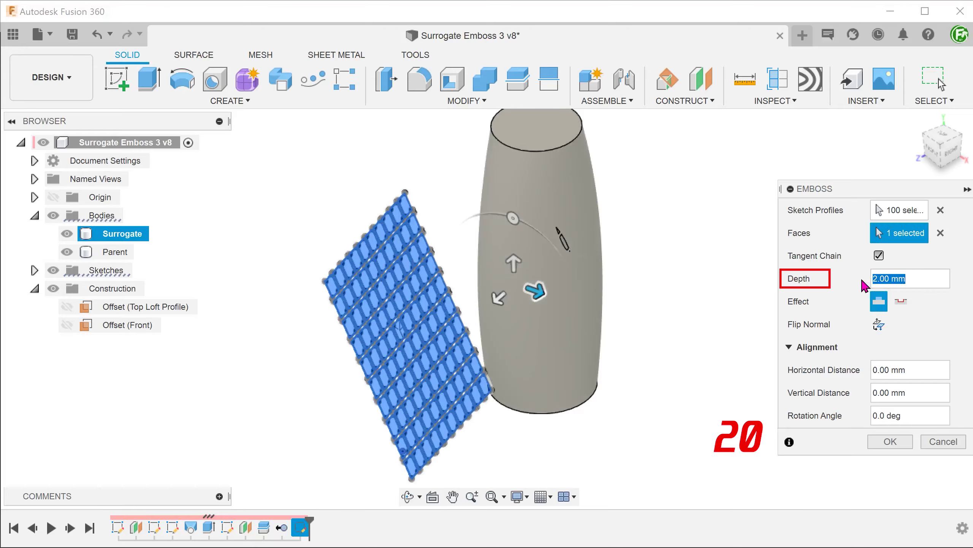
{"action": "type", "text": "20"}
{"action": "middle_click_drag", "start_coordinate": [709, 265], "coordinate": [689, 277], "text": "shift"}
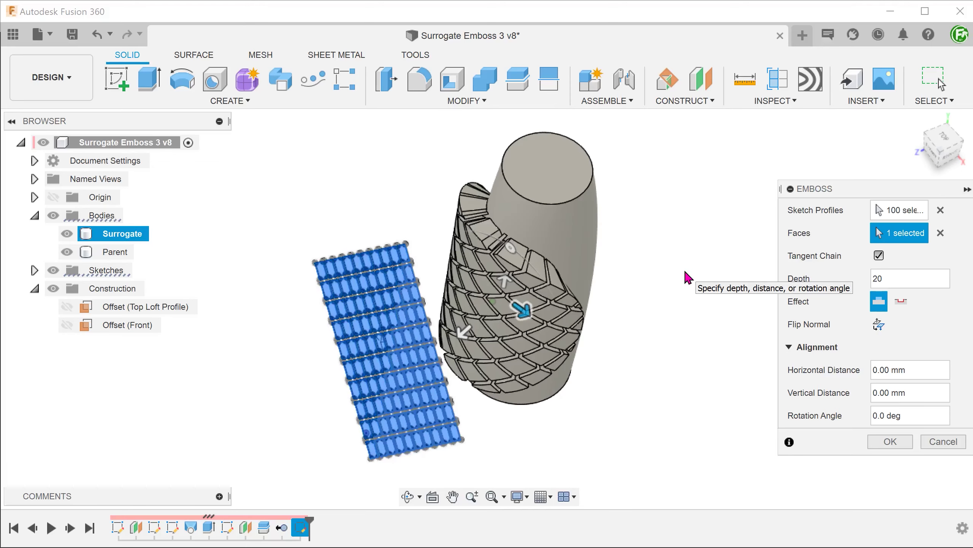
{"action": "left_click", "coordinate": [883, 444]}
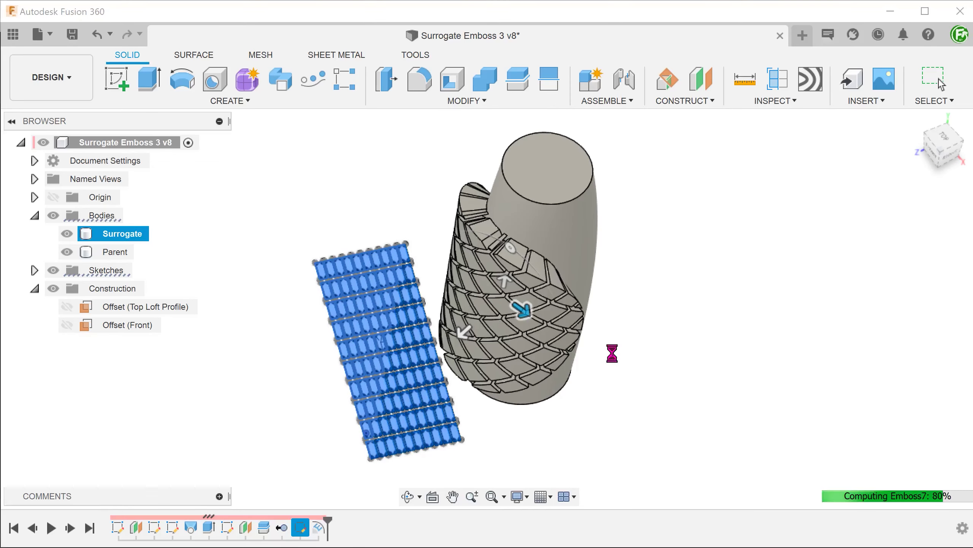
- Compare the embossed pattern with the Parent body's curved face from the right side, and hide the Surrogate body
{"action": "middle_click_drag", "start_coordinate": [616, 360], "coordinate": [941, 161], "text": "shift"}
{"action": "left_click", "coordinate": [938, 156]}
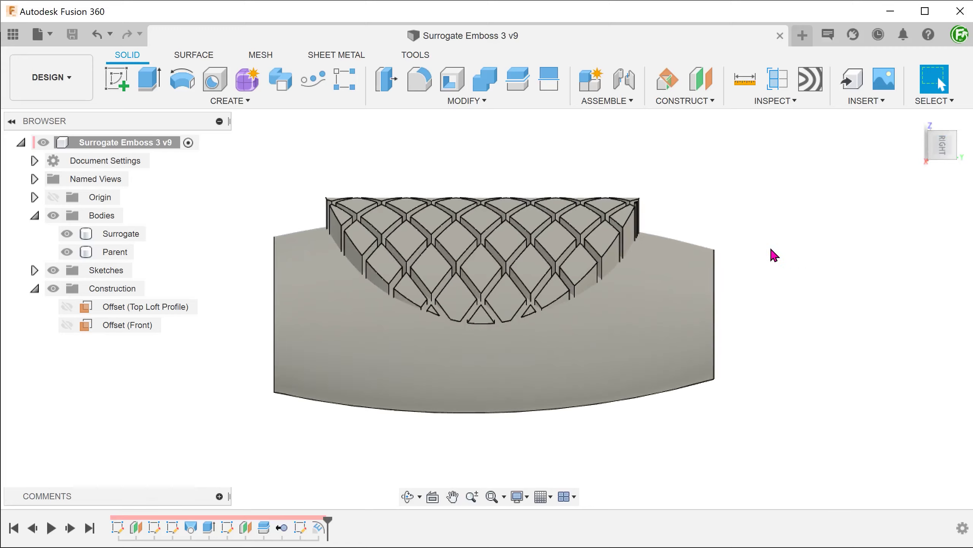
{"action": "left_click", "coordinate": [691, 267]}
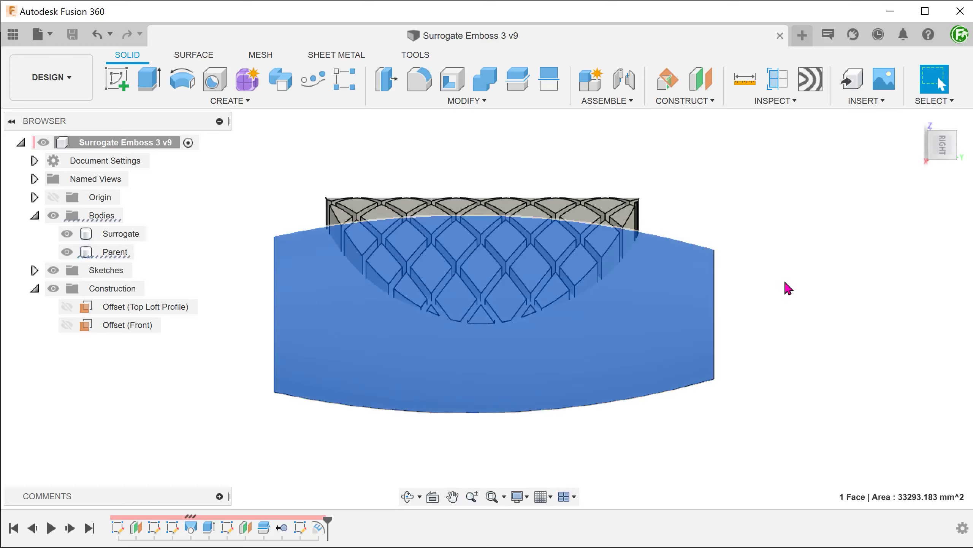
{"action": "key", "text": "F6"}
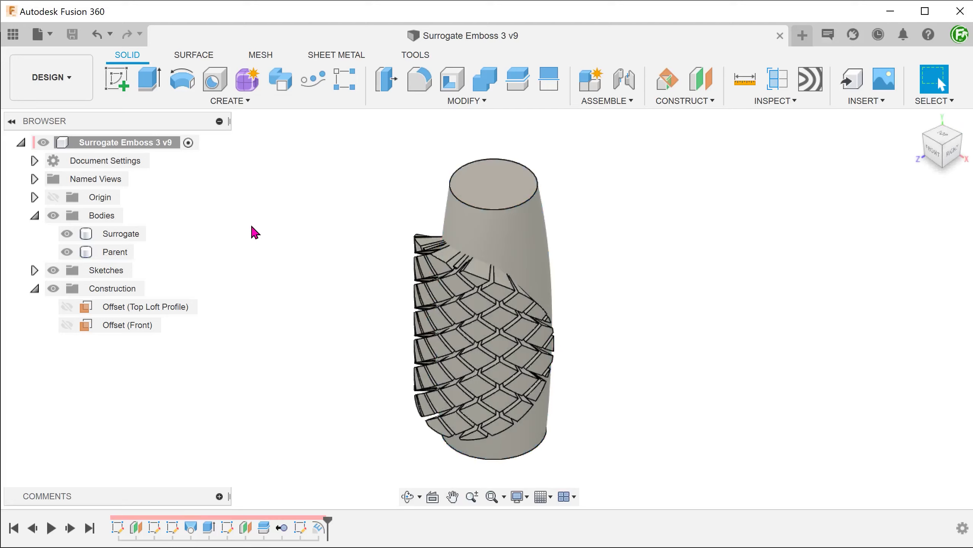
{"action": "left_click", "coordinate": [67, 234]}
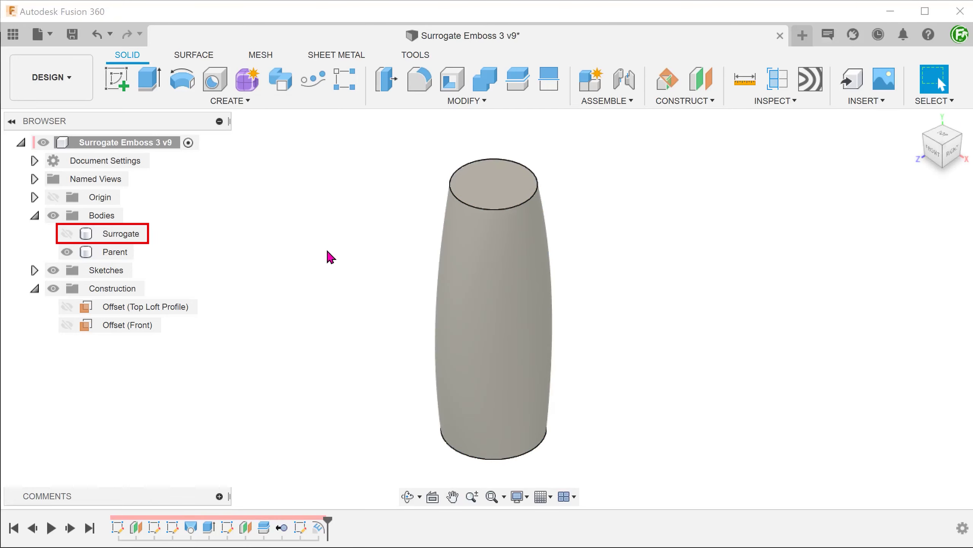
- Offset the Parent body's curved face outward by 1 mm as a new surface body
{"action": "left_click", "coordinate": [188, 62]}
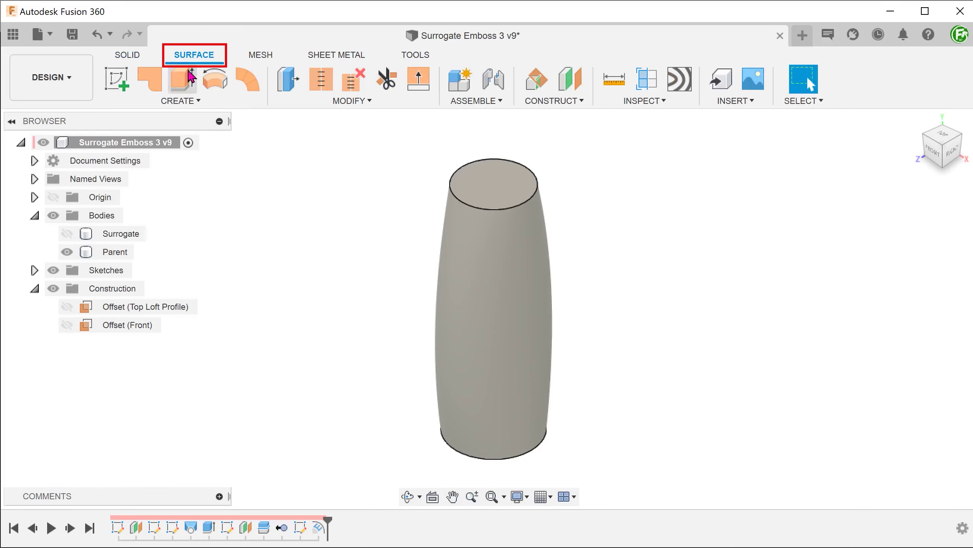
{"action": "left_click", "coordinate": [188, 101]}
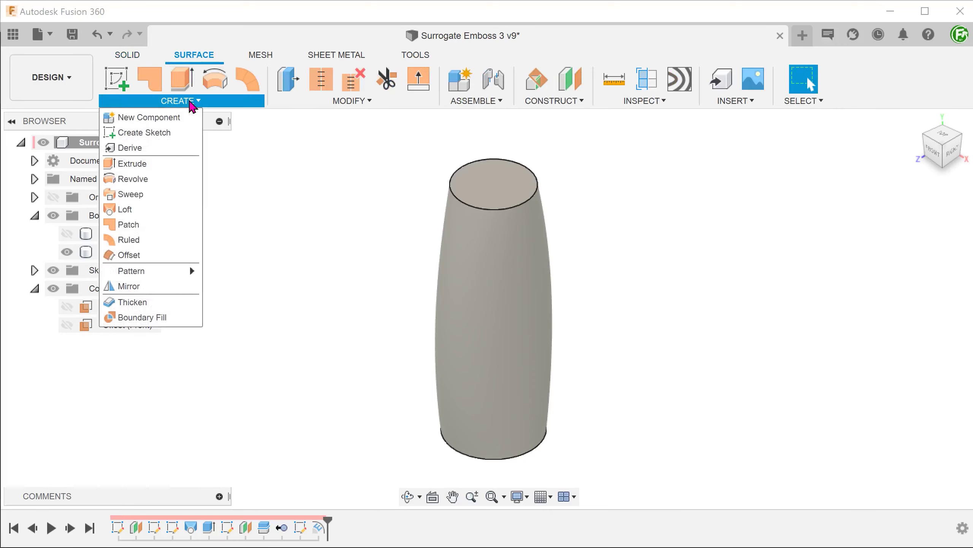
{"action": "left_click", "coordinate": [163, 258]}
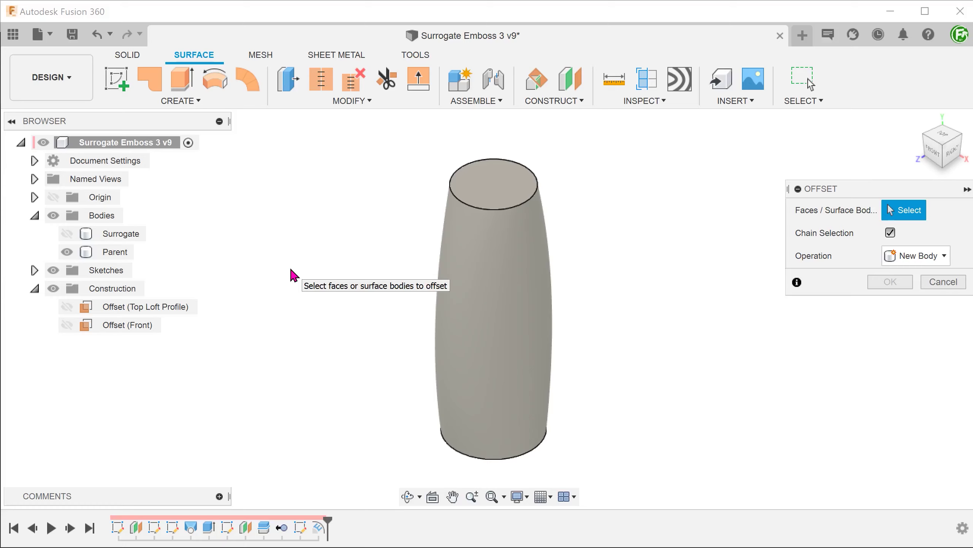
{"action": "left_click", "coordinate": [485, 272]}
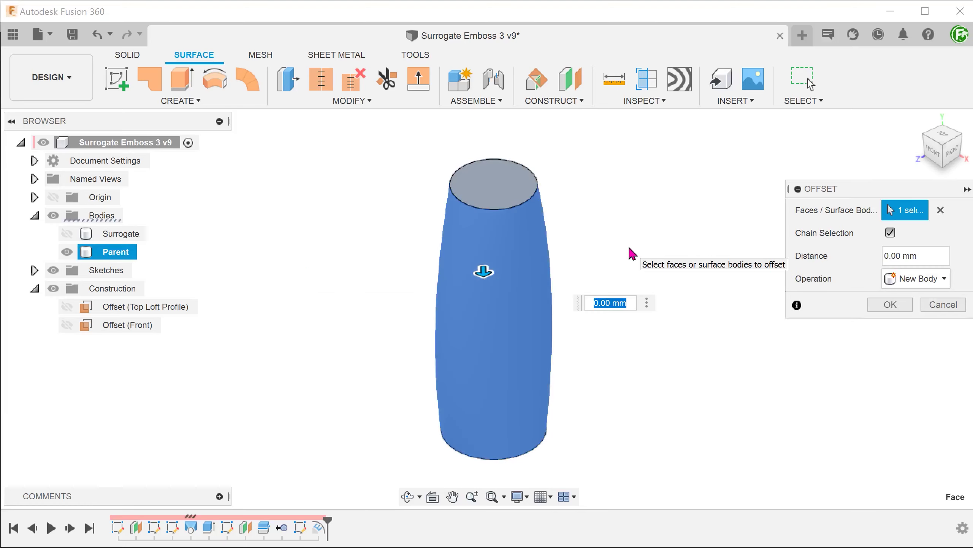
{"action": "type", "text": "1"}
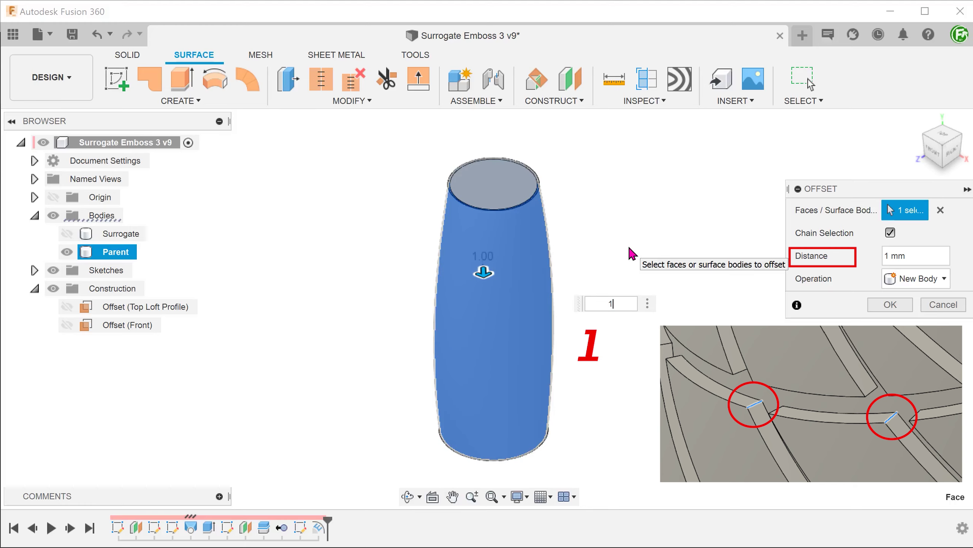
{"action": "left_click", "coordinate": [878, 305]}
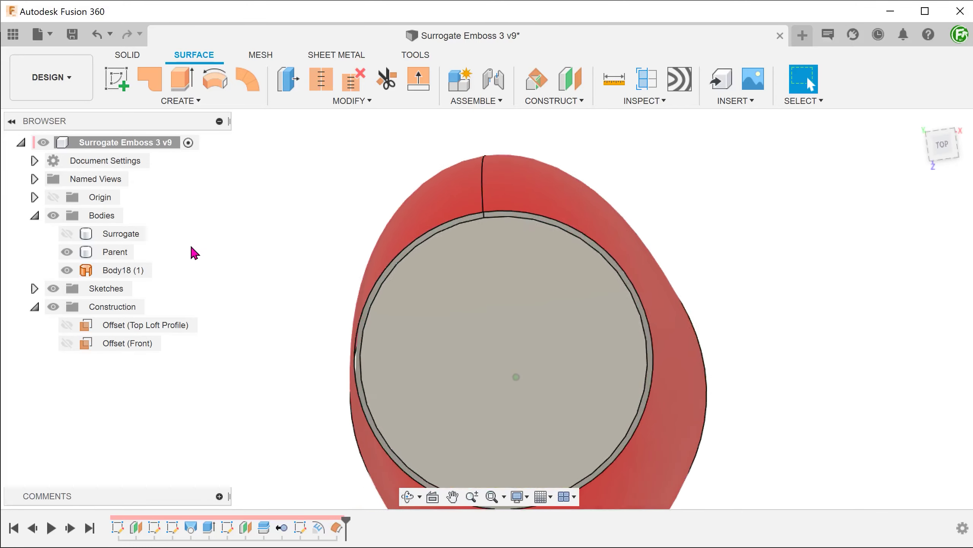
- Inspect the offset surface with the Parent body hidden, and show both the Parent and Surrogate bodies
{"action": "left_click", "coordinate": [67, 251]}
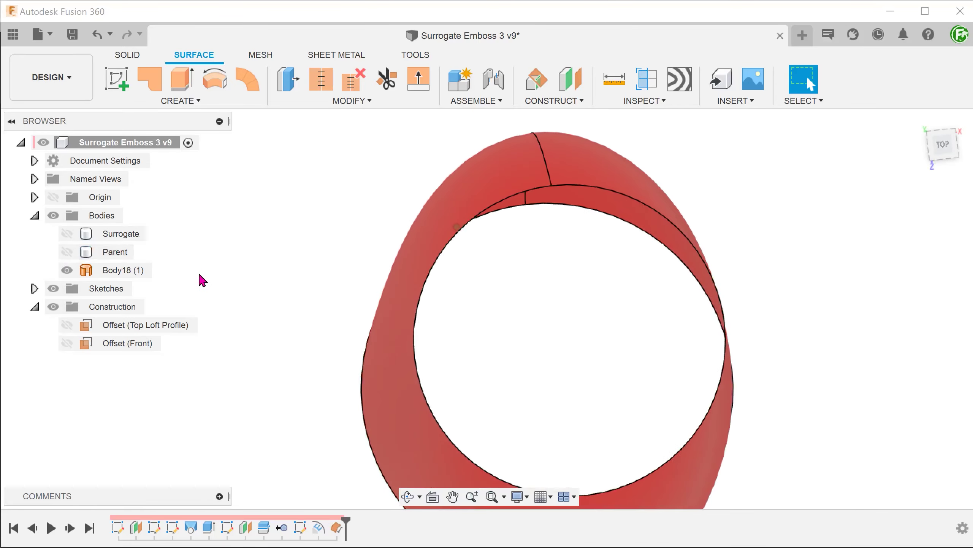
{"action": "left_click", "coordinate": [66, 252]}
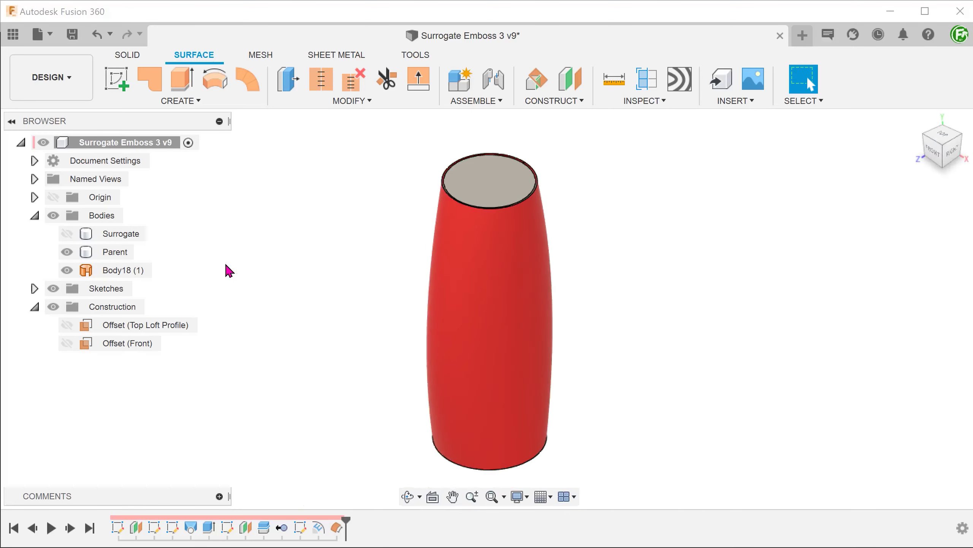
{"action": "left_click", "coordinate": [67, 233]}
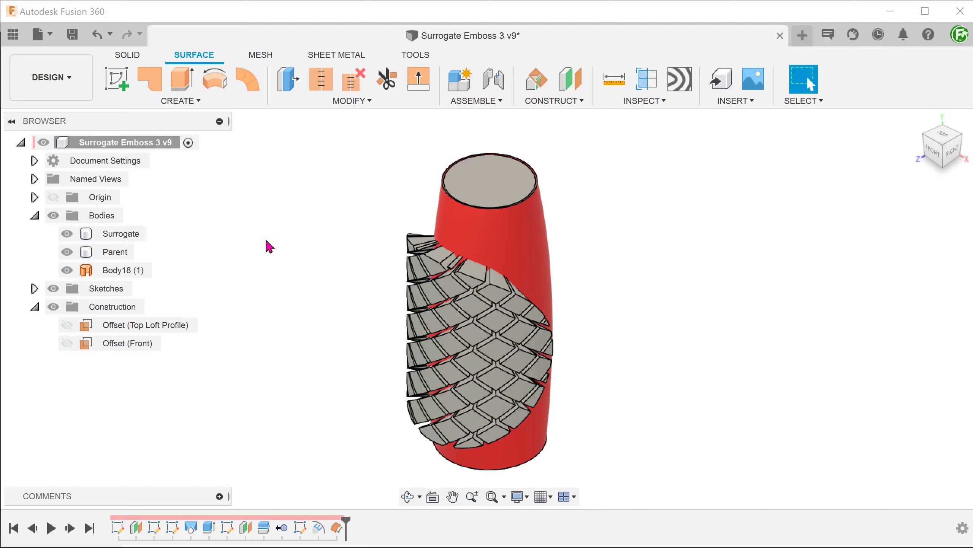
- Thicken the offset surface outward by about 22.3 mm as a cut to trim the raised diamonds outside it
{"action": "left_click", "coordinate": [178, 102]}
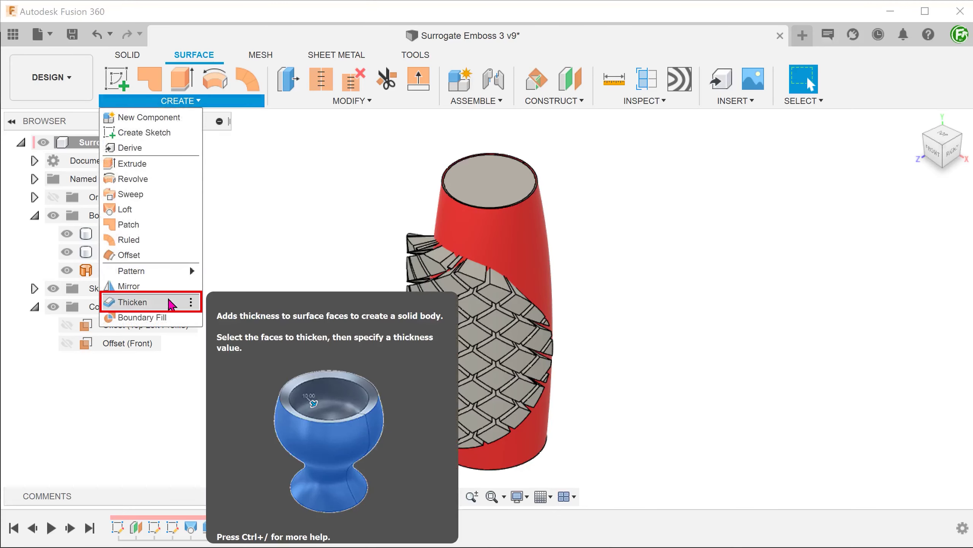
{"action": "left_click", "coordinate": [170, 303]}
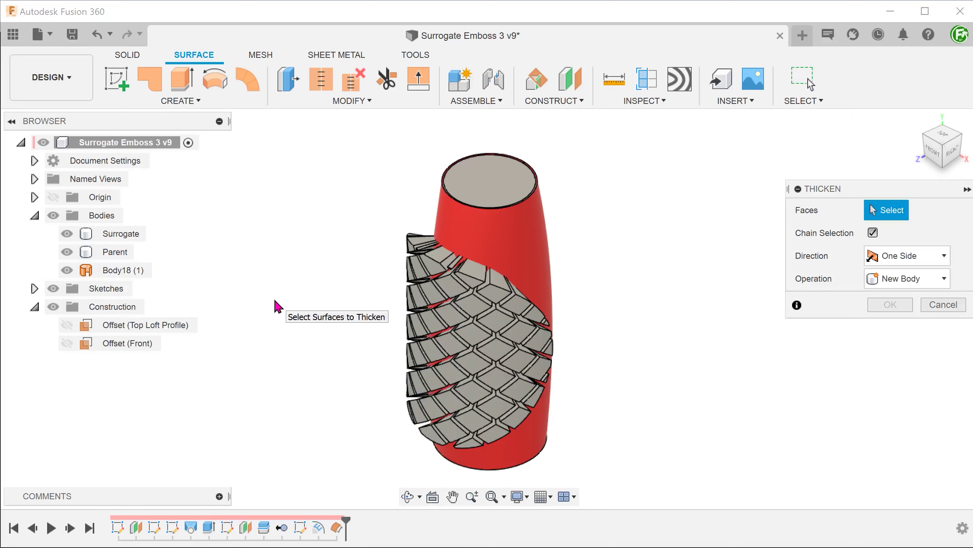
{"action": "left_click", "coordinate": [524, 236]}
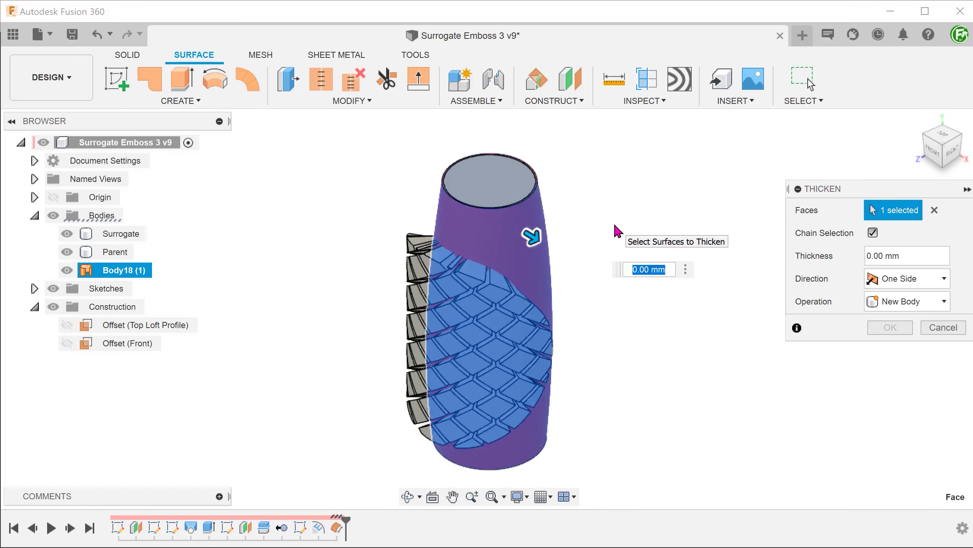
{"action": "left_click_drag", "start_coordinate": [535, 237], "coordinate": [561, 254]}
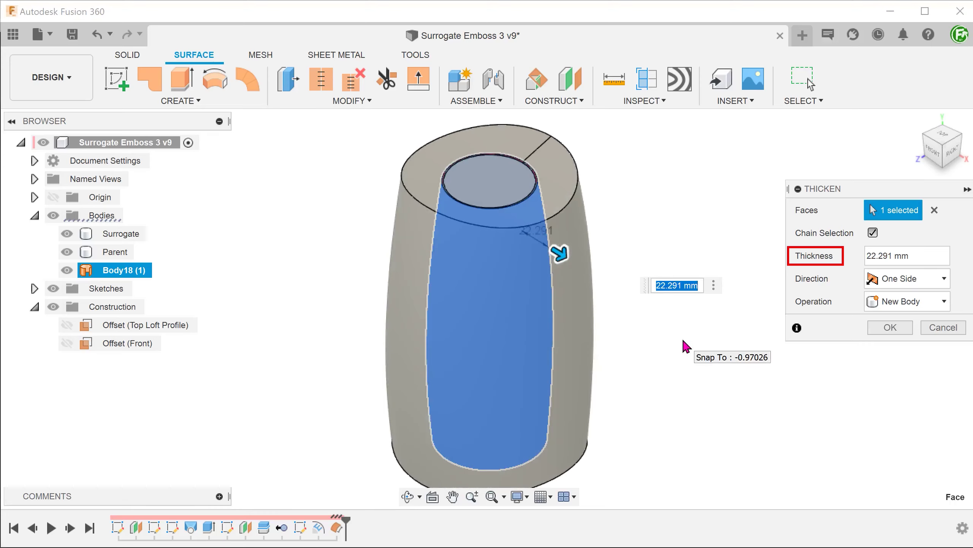
{"action": "left_click", "coordinate": [912, 302]}
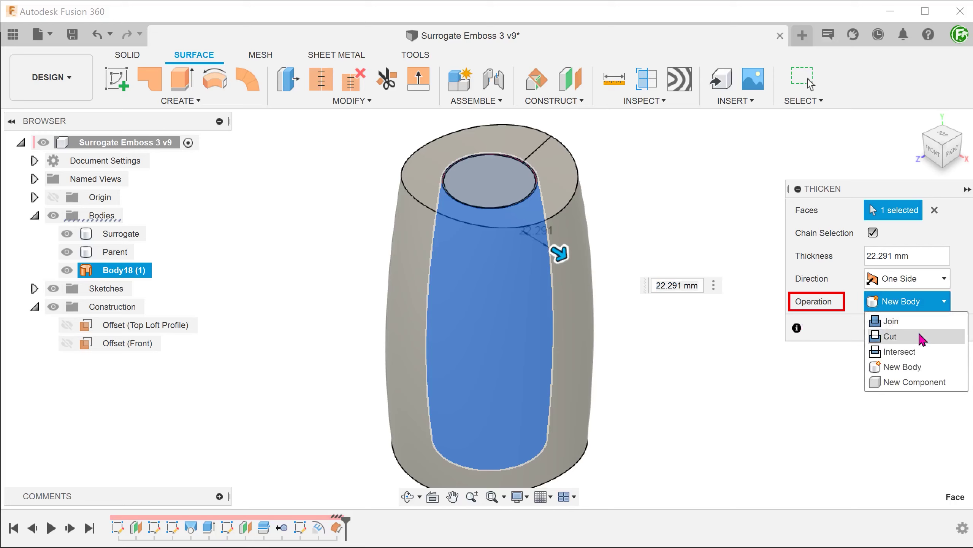
{"action": "key", "text": "Escape"}
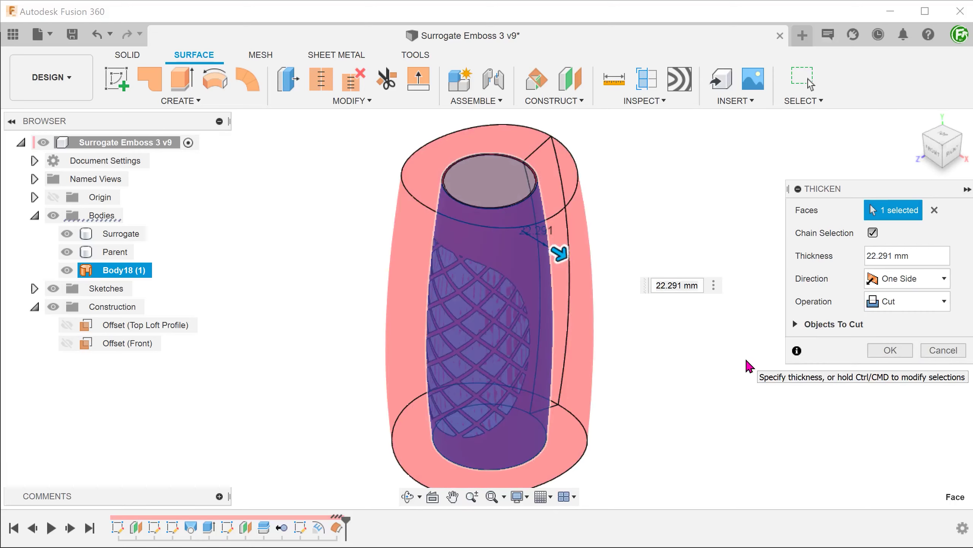
{"action": "key", "text": "t"}
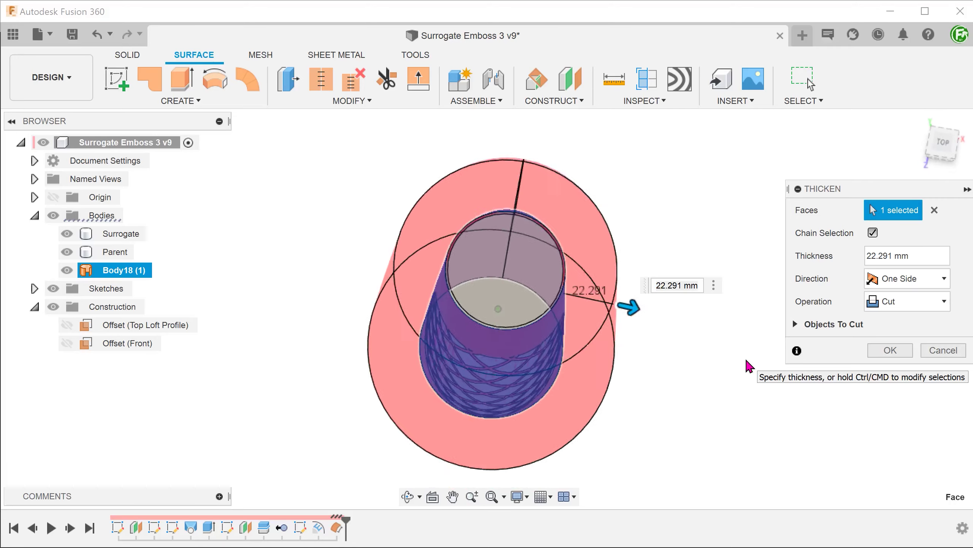
{"action": "key", "text": "h"}
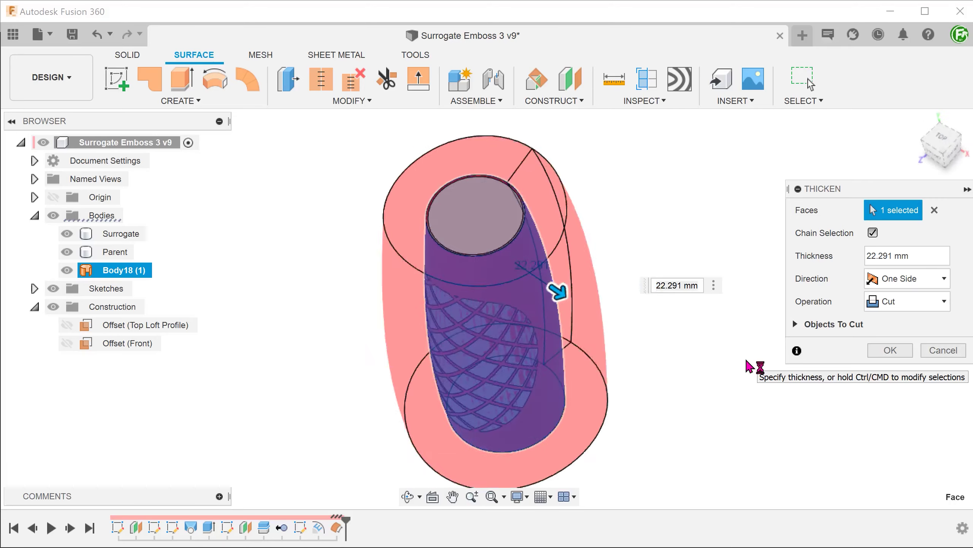
{"action": "left_click", "coordinate": [882, 350]}
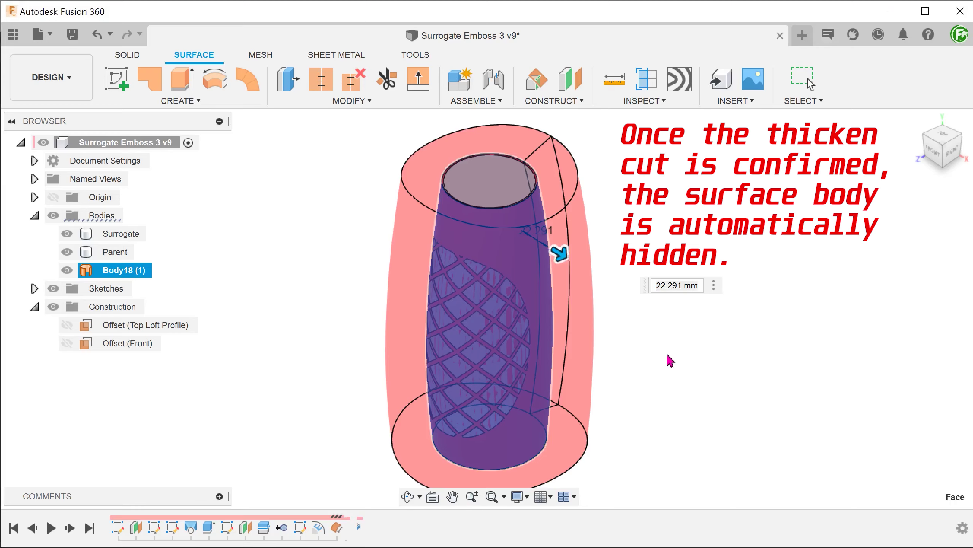
{"action": "scroll", "coordinate": [667, 353], "scroll_direction": "up", "scroll_amount": 1}
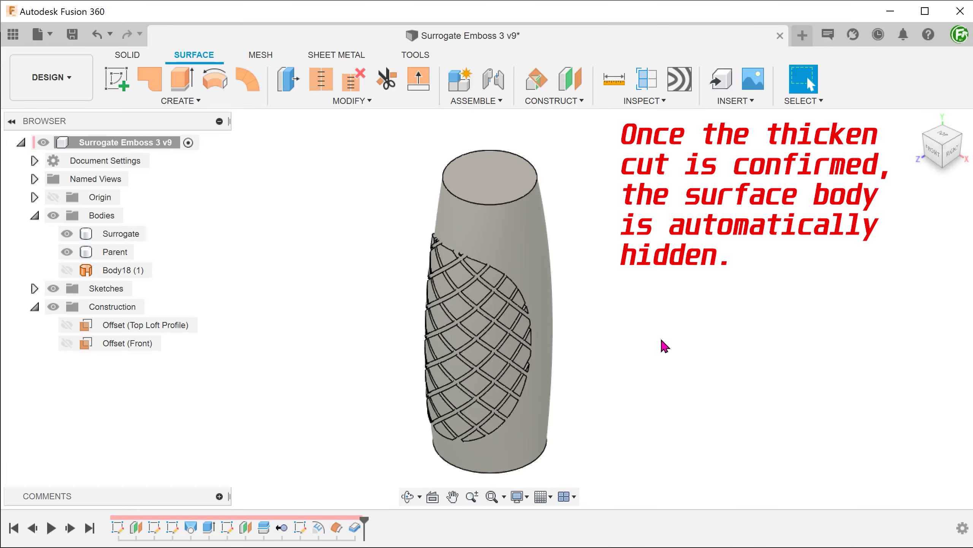
- Combine the Parent body as target with the Surrogate body as tool, using the Join operation
{"action": "left_click", "coordinate": [135, 59]}
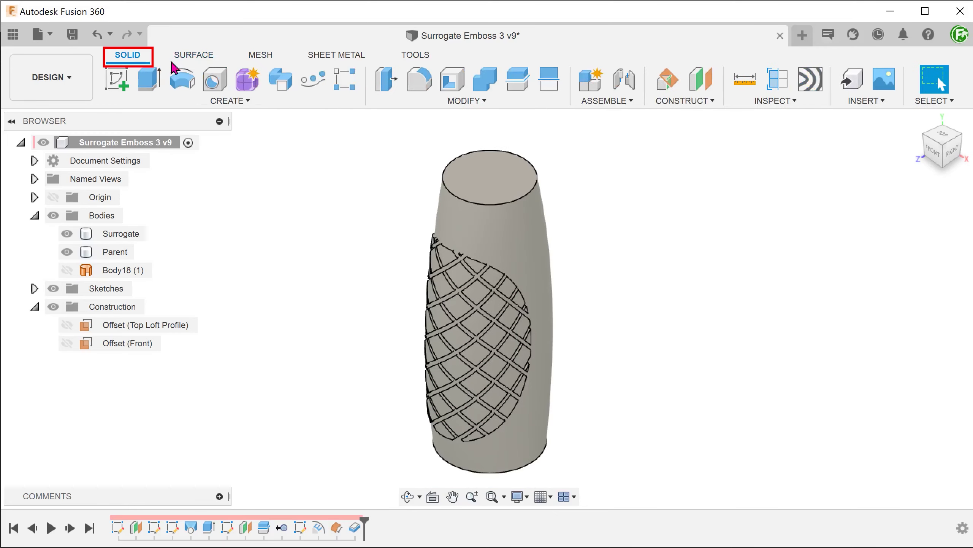
{"action": "left_click", "coordinate": [400, 100]}
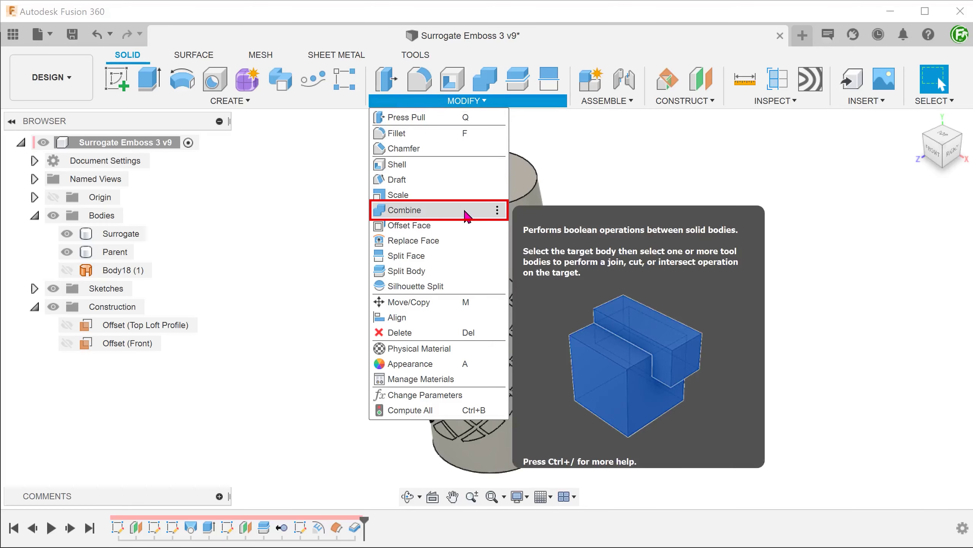
{"action": "left_click", "coordinate": [467, 213]}
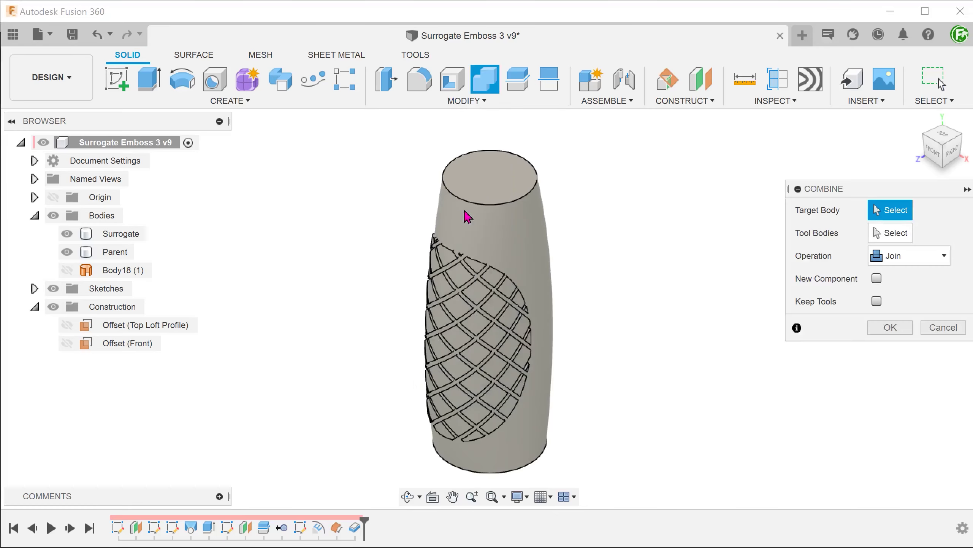
{"action": "left_click", "coordinate": [522, 230]}
{"action": "left_click", "coordinate": [522, 230]}
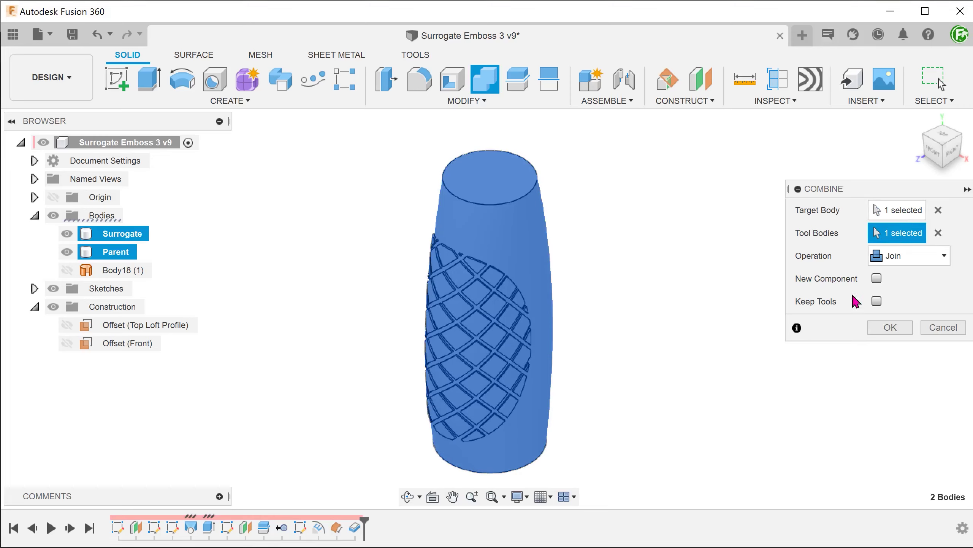
{"action": "left_click", "coordinate": [885, 333]}
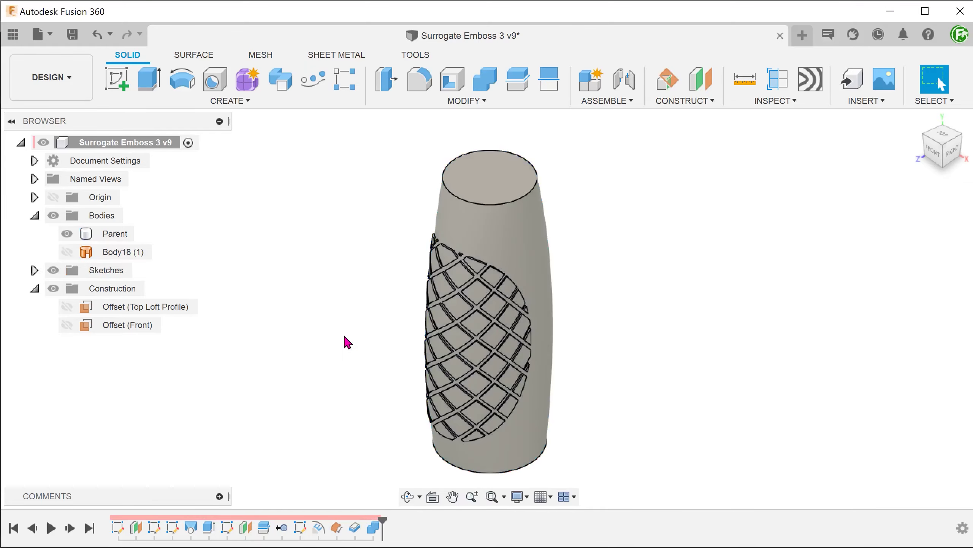
{"action": "middle_click_drag", "start_coordinate": [347, 341], "coordinate": [280, 367], "text": "shift"}
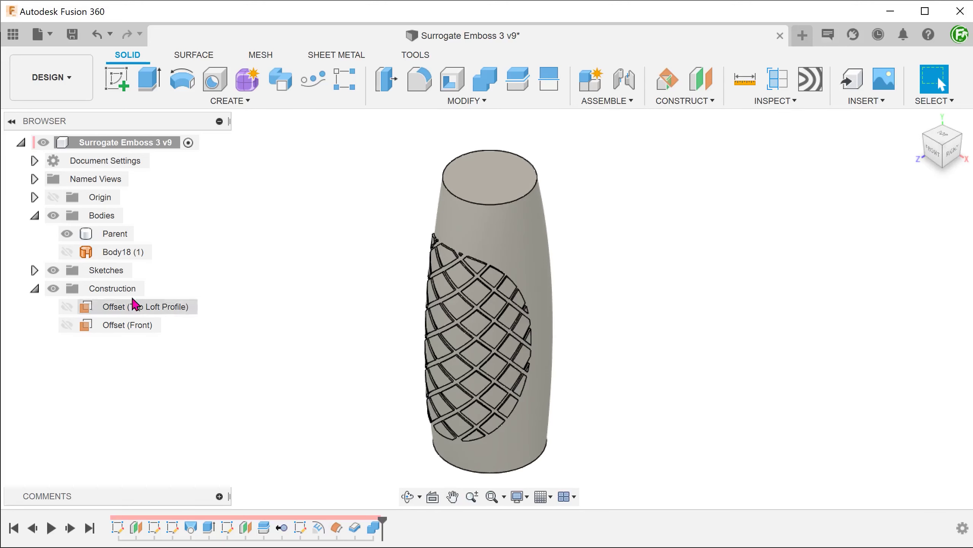
- Show the Grip Pattern Region sketch and compare its arc with the diamond pattern's edge from the right side
{"action": "left_click", "coordinate": [34, 270]}
{"action": "left_click", "coordinate": [66, 343]}
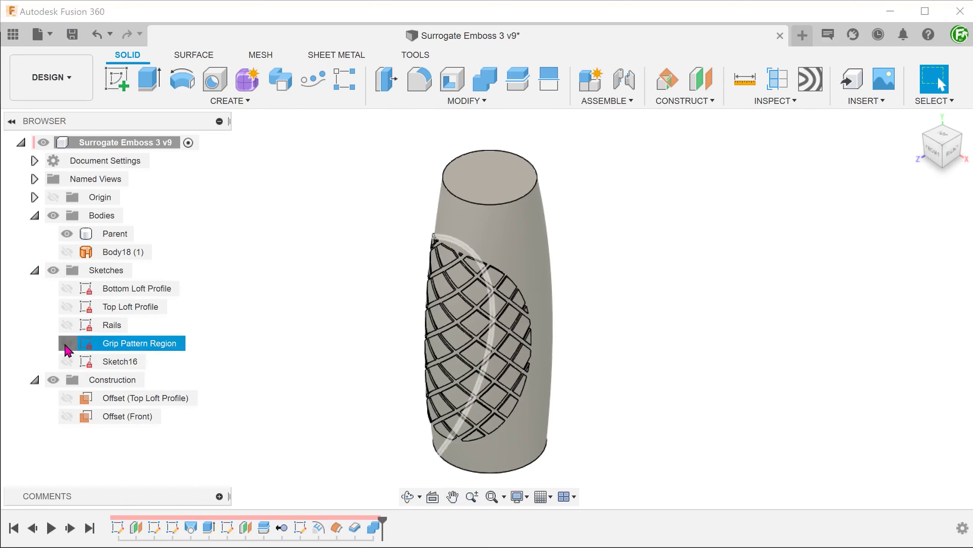
{"action": "middle_click_drag", "start_coordinate": [311, 301], "coordinate": [355, 333], "text": "shift"}
{"action": "left_click", "coordinate": [411, 185]}
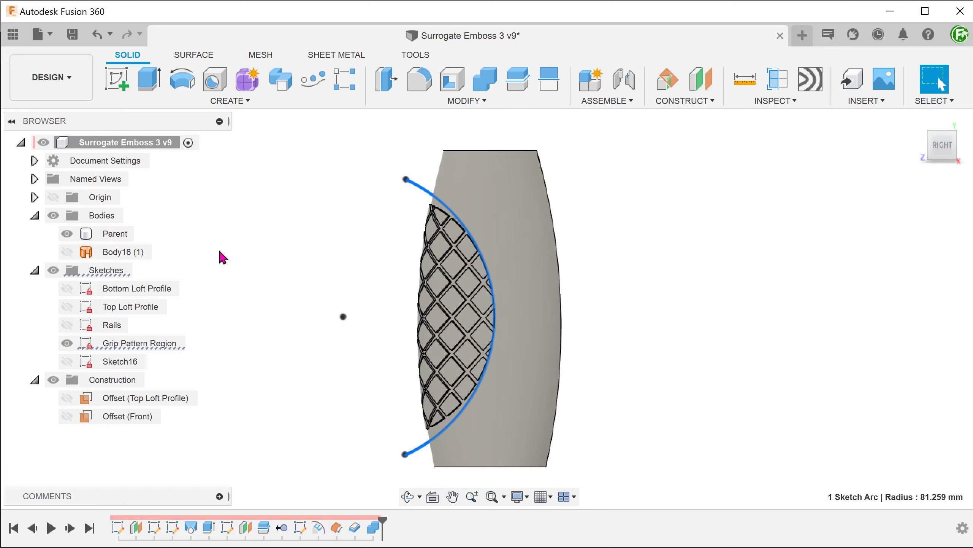
{"action": "scroll", "coordinate": [280, 395], "scroll_direction": "up", "scroll_amount": 1}
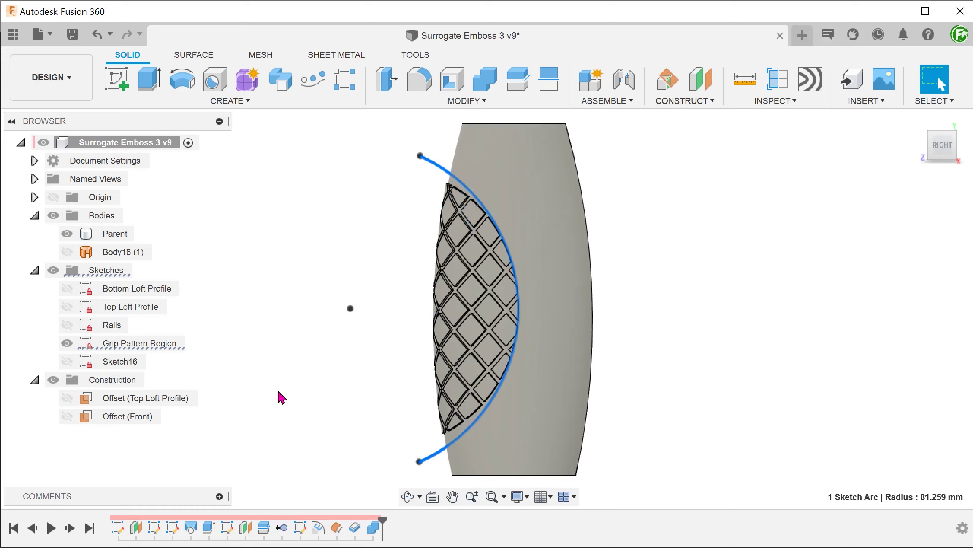